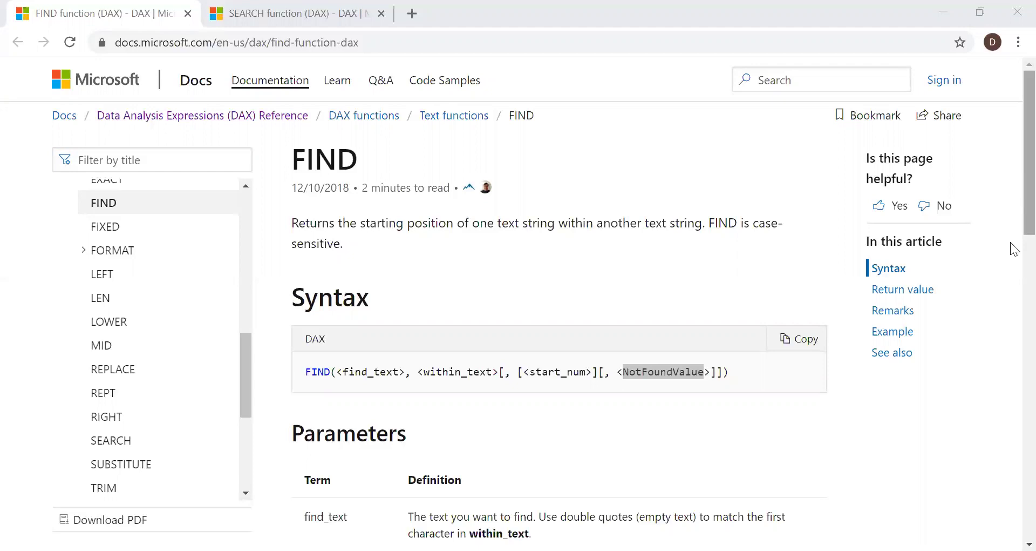
# Examine the FIND function's syntax and the definitions of find_text, within_text, start_num and NotFoundValue
pyautogui.scroll(-3, 1013, 251)
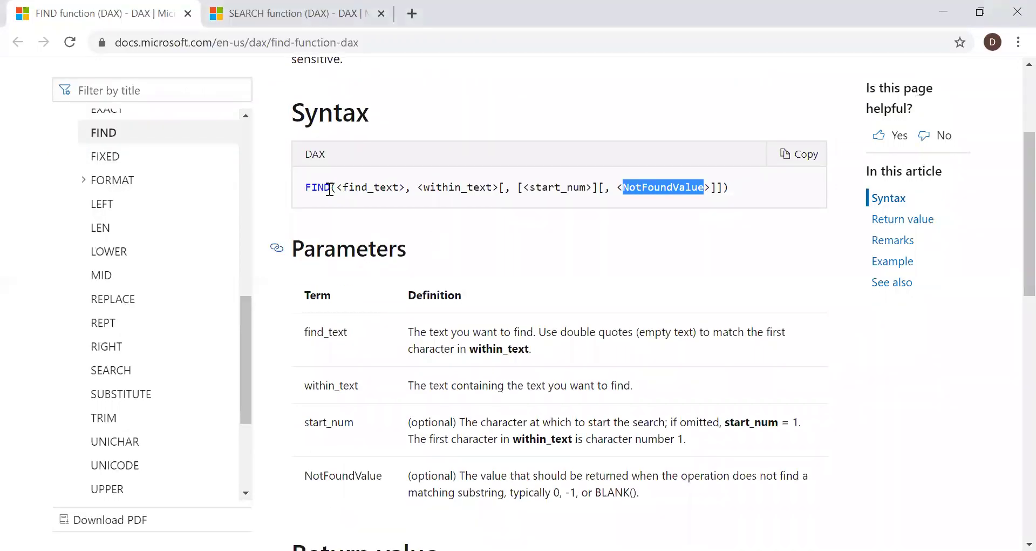
pyautogui.doubleClick(335, 331)
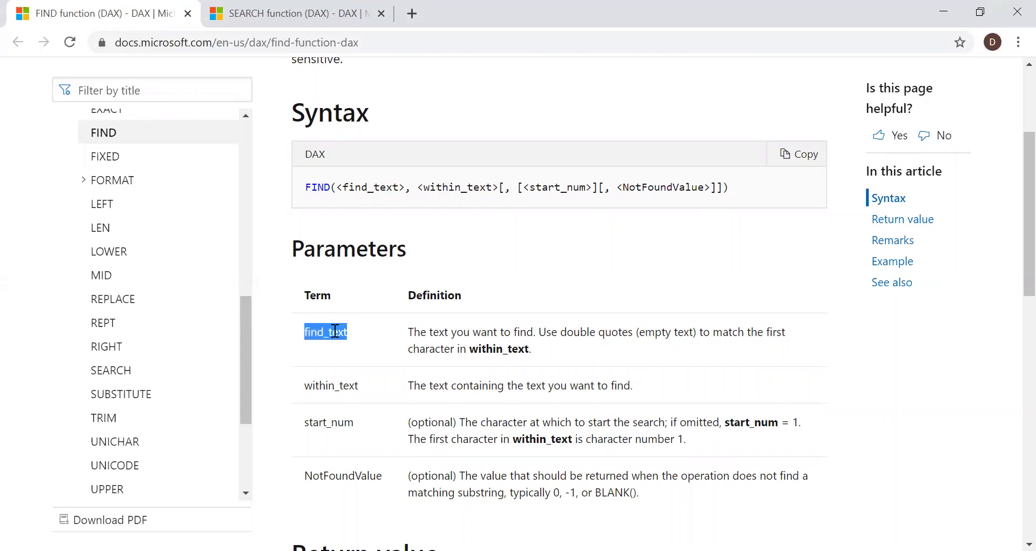
pyautogui.doubleClick(337, 385)
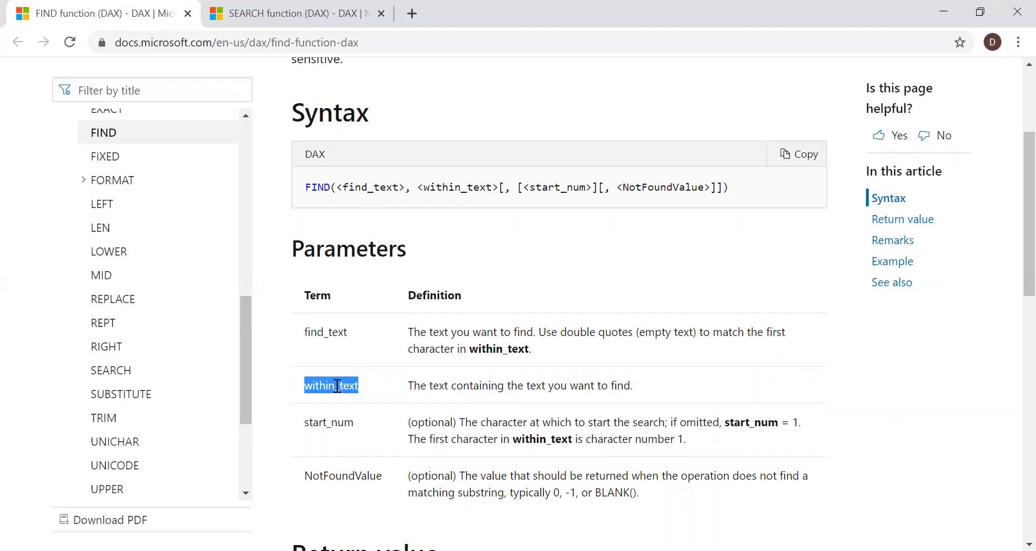
pyautogui.doubleClick(329, 422)
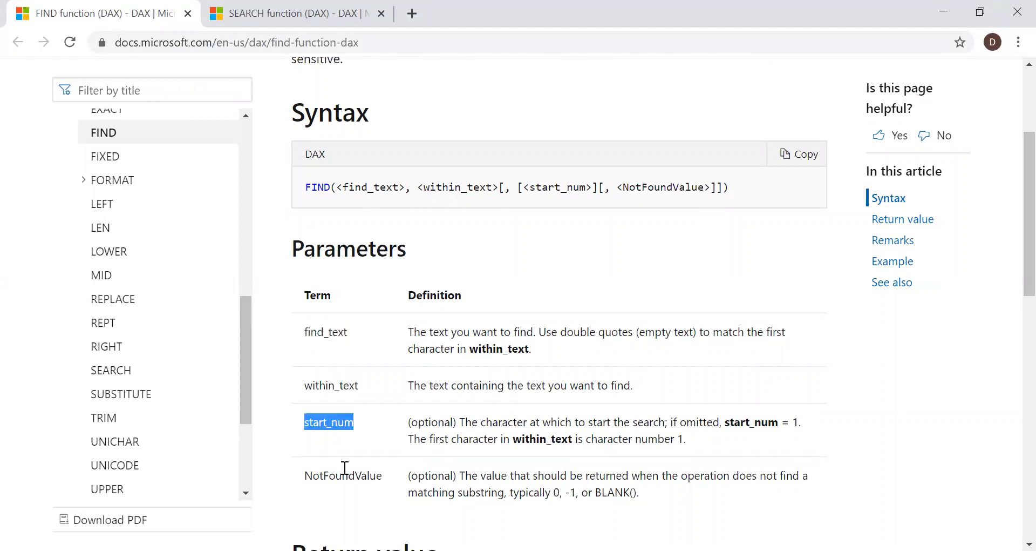
pyautogui.doubleClick(338, 476)
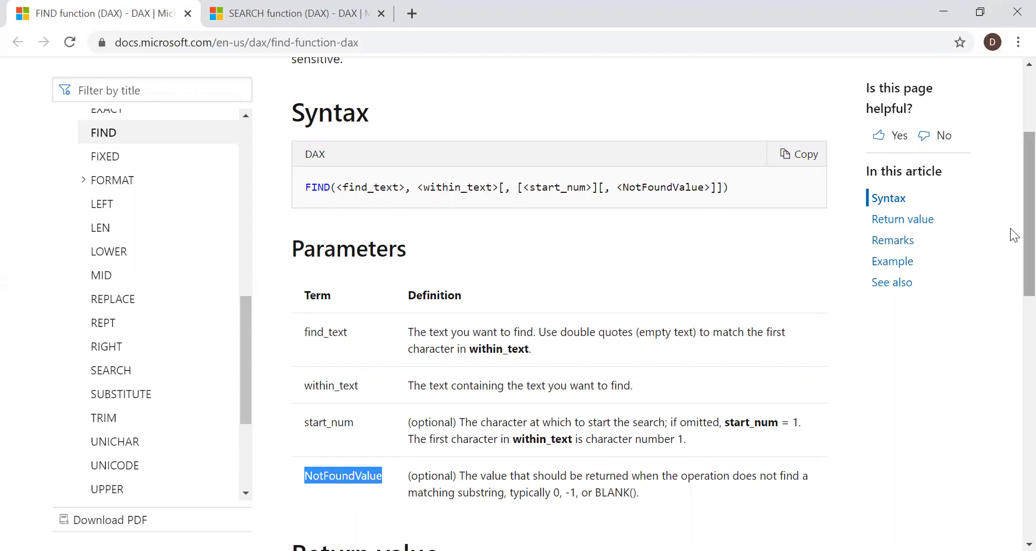
pyautogui.scroll(2, 1011, 229)
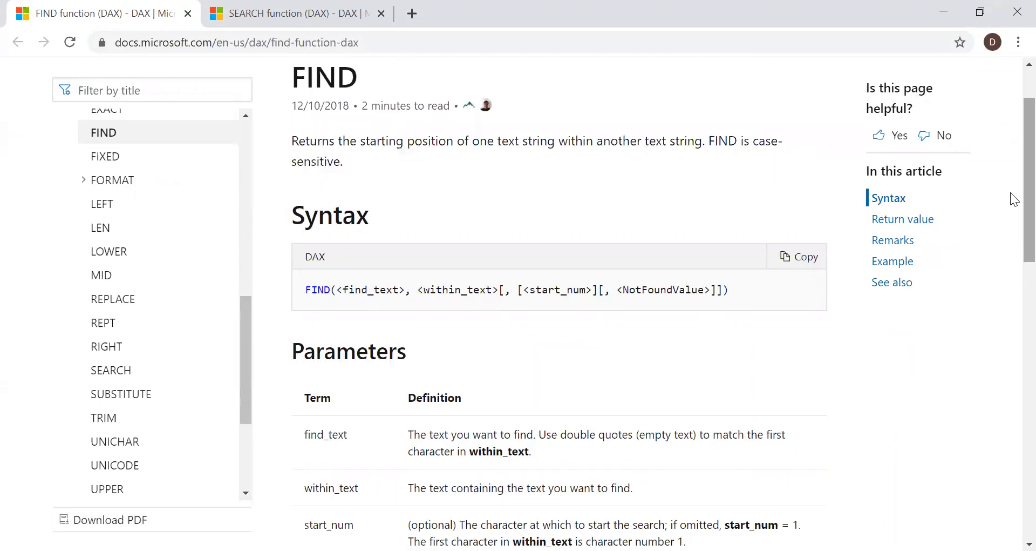
pyautogui.doubleClick(368, 290)
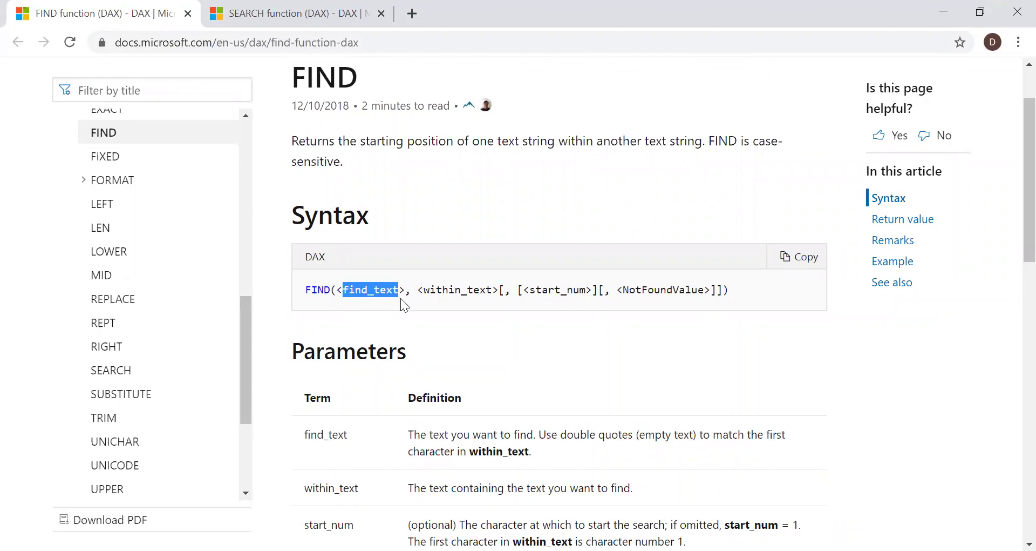
pyautogui.doubleClick(453, 290)
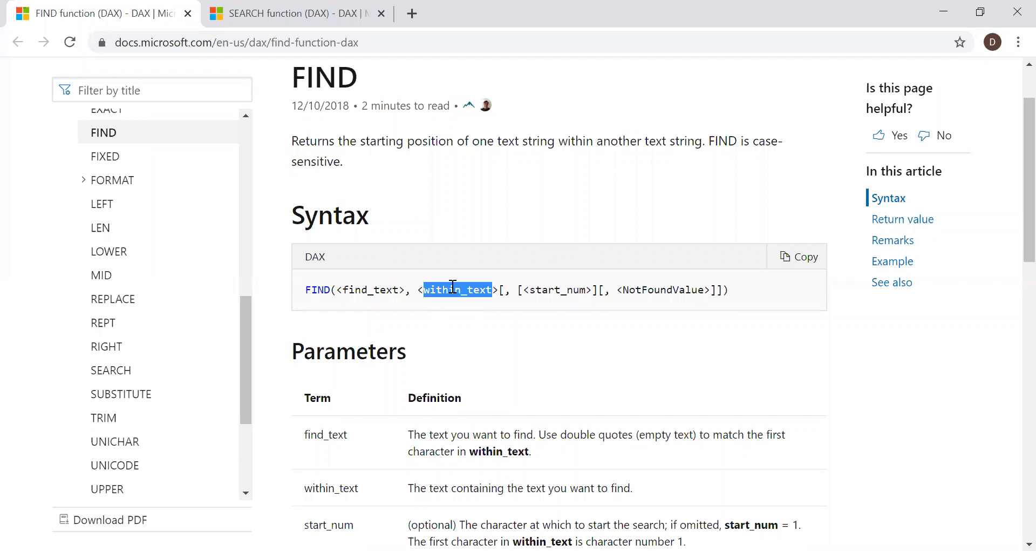
pyautogui.doubleClick(569, 290)
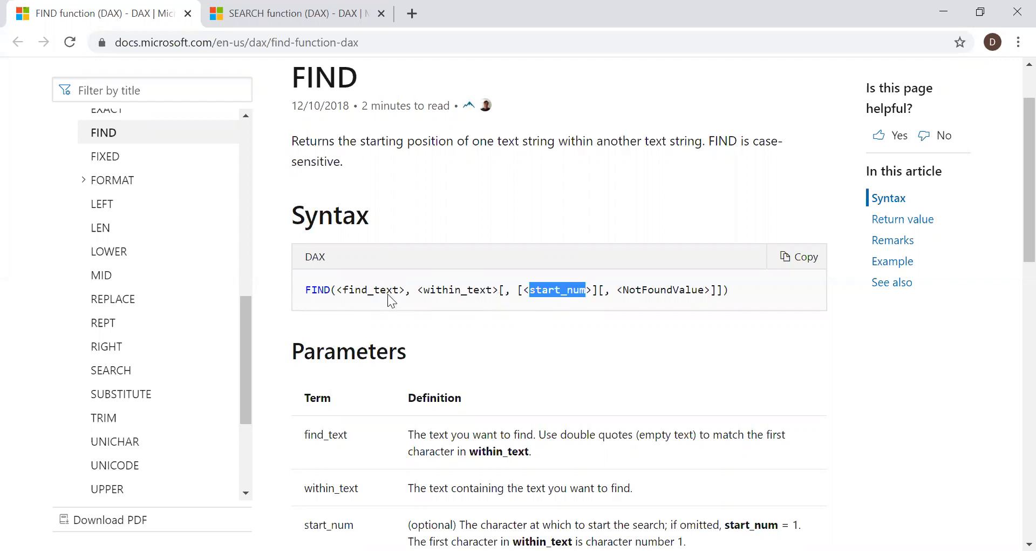
pyautogui.doubleClick(650, 288)
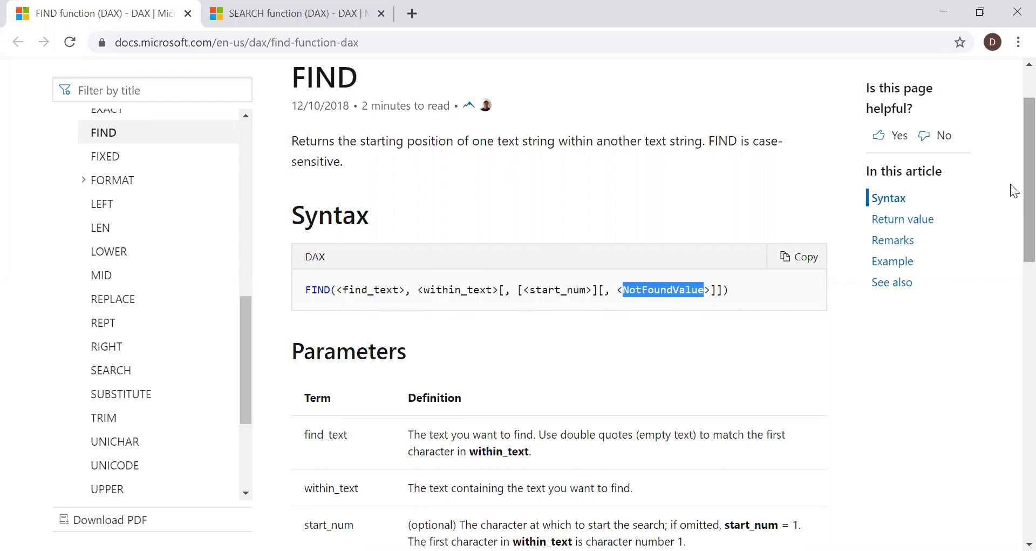
pyautogui.scroll(2, 1008, 162)
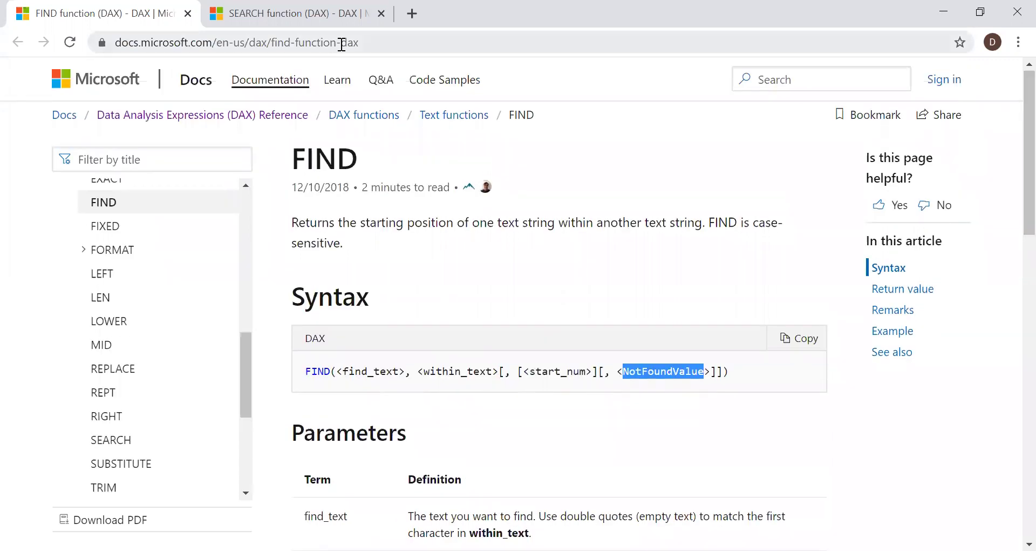
# Open the SEARCH function documentation and examine its case and accent sensitivity and the arguments in its syntax
pyautogui.click(286, 14)
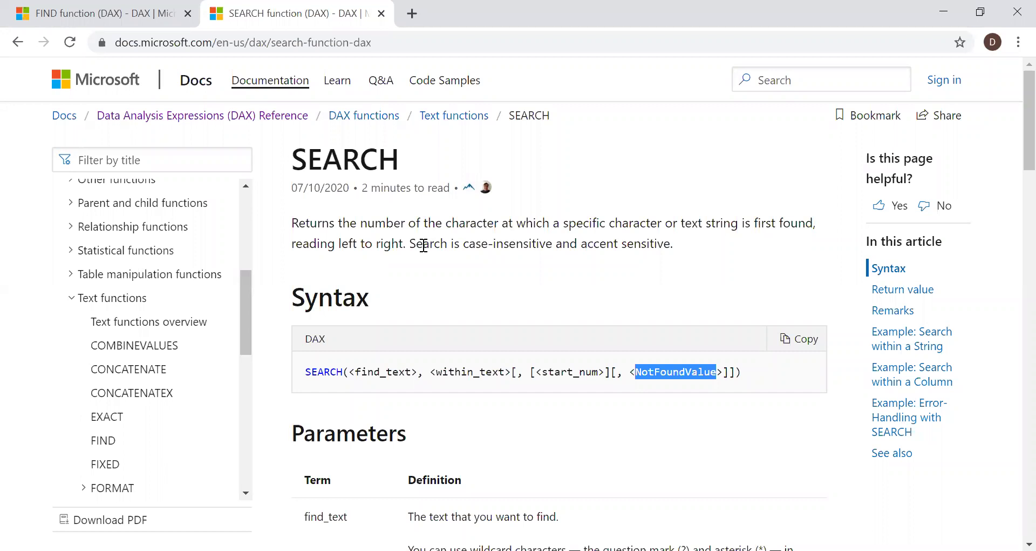
pyautogui.moveTo(425, 245); pyautogui.dragTo(672, 249)
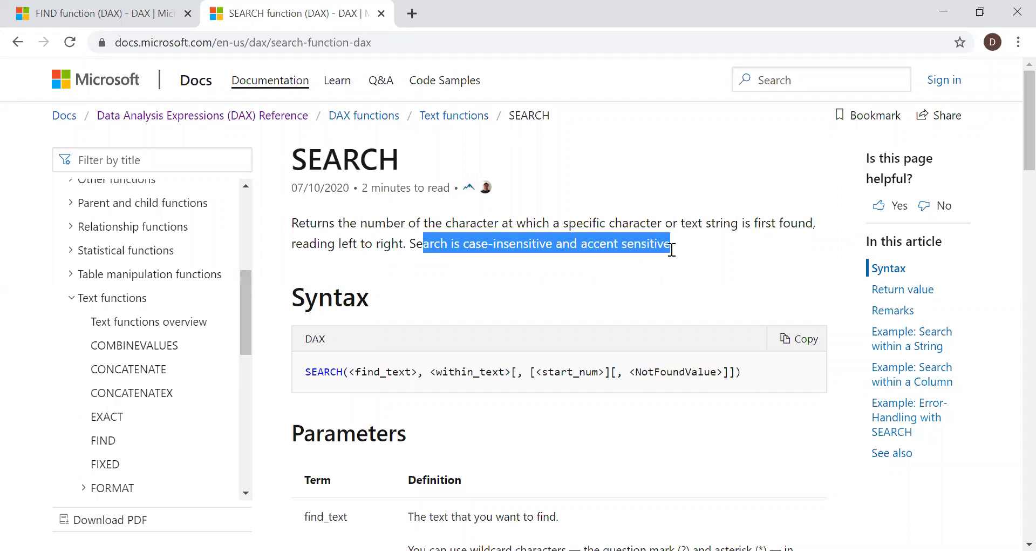
pyautogui.click(507, 297)
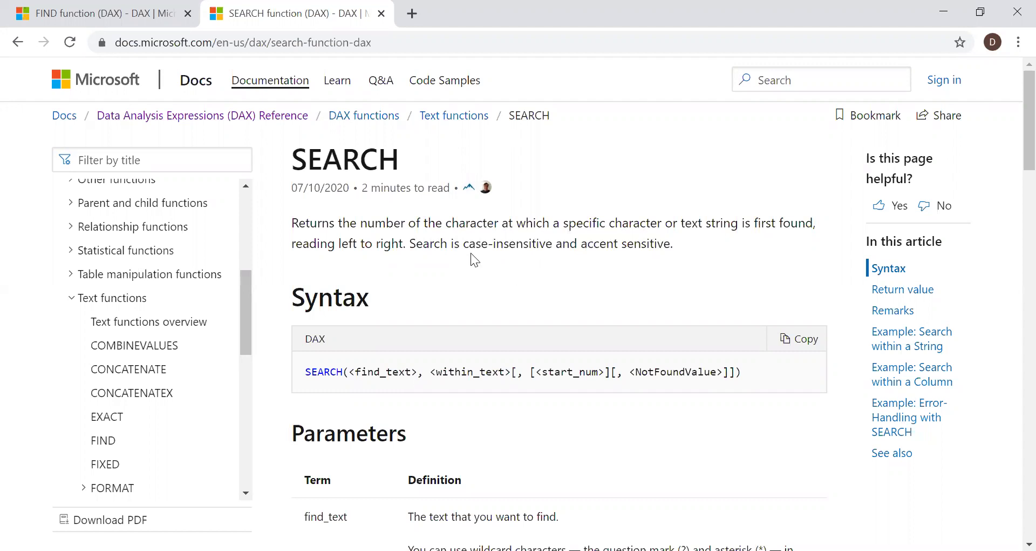
pyautogui.doubleClick(509, 246)
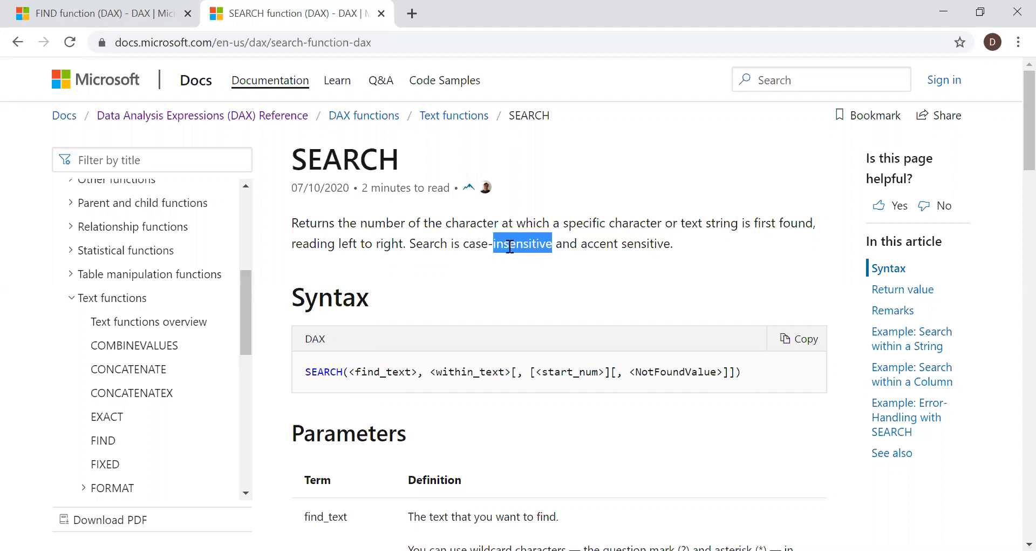
pyautogui.moveTo(586, 245); pyautogui.dragTo(690, 252)
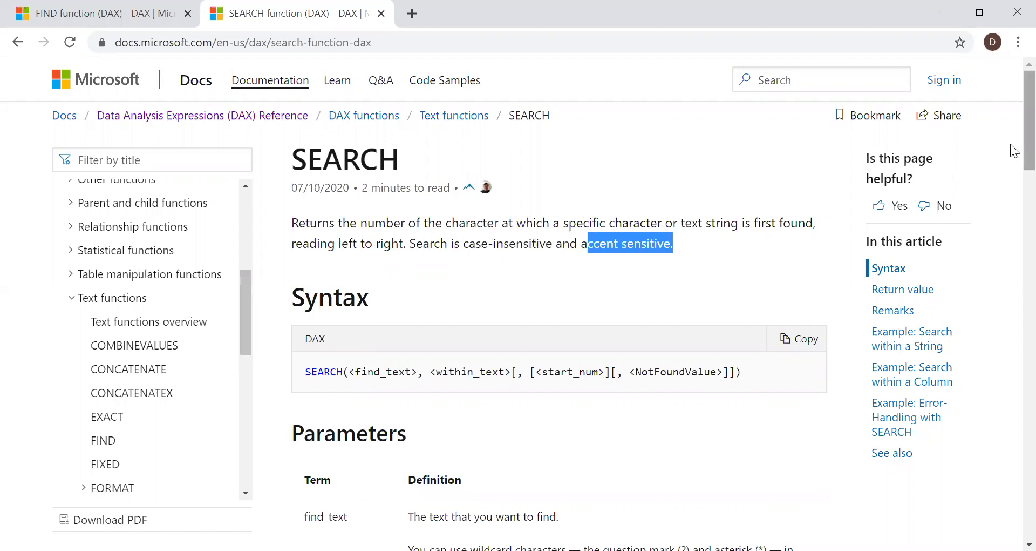
pyautogui.scroll(-2, 1014, 154)
pyautogui.scroll(-3, 1011, 200)
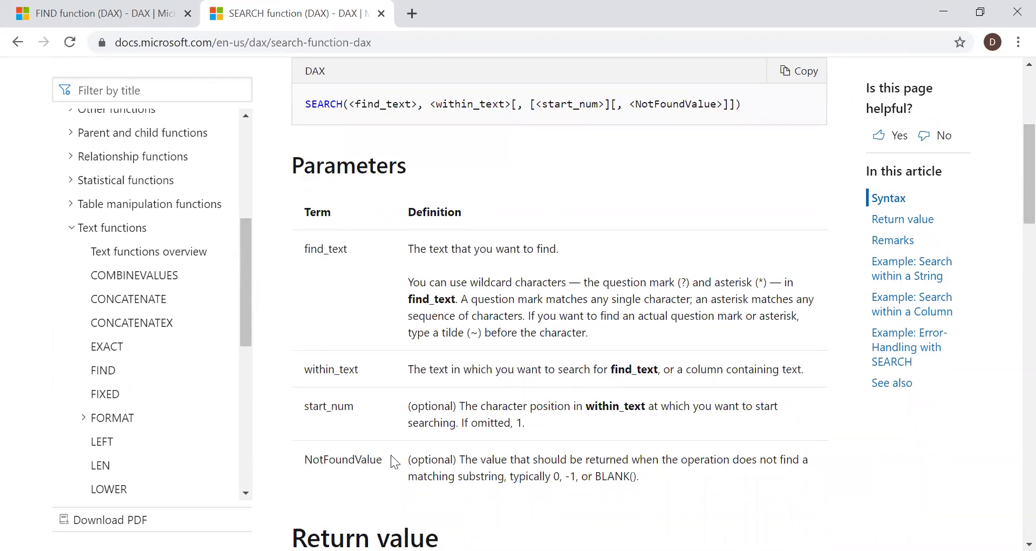
pyautogui.doubleClick(372, 104)
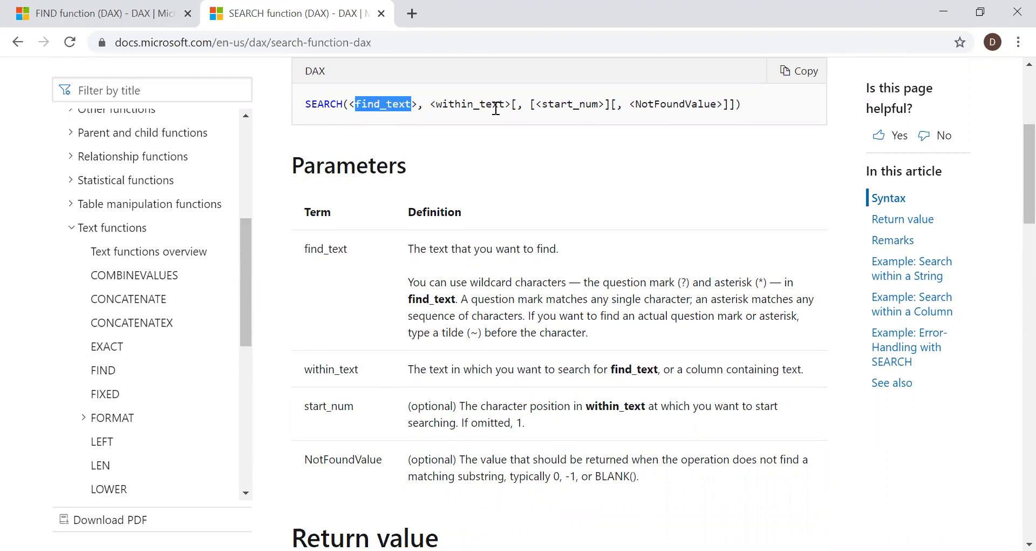
pyautogui.doubleClick(473, 101)
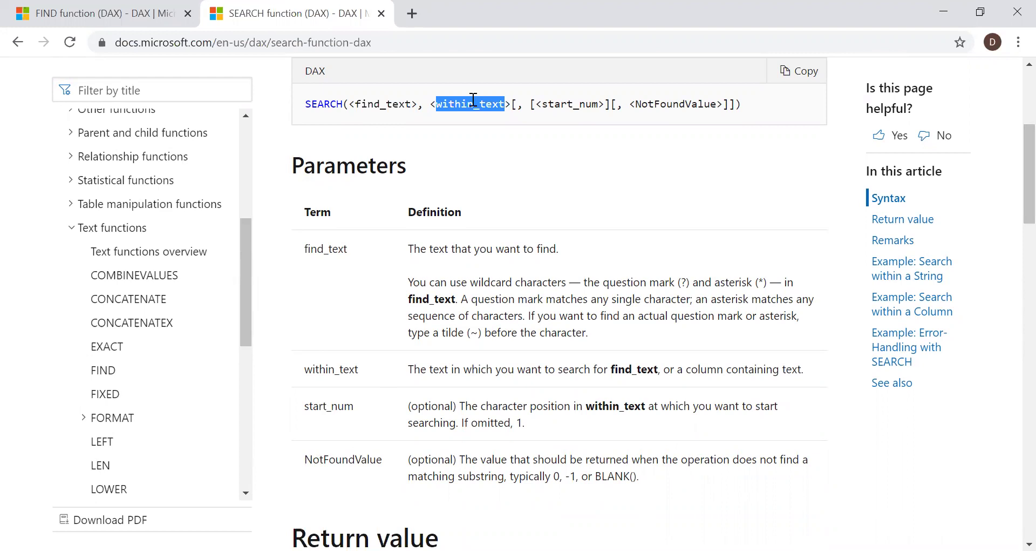
pyautogui.doubleClick(558, 104)
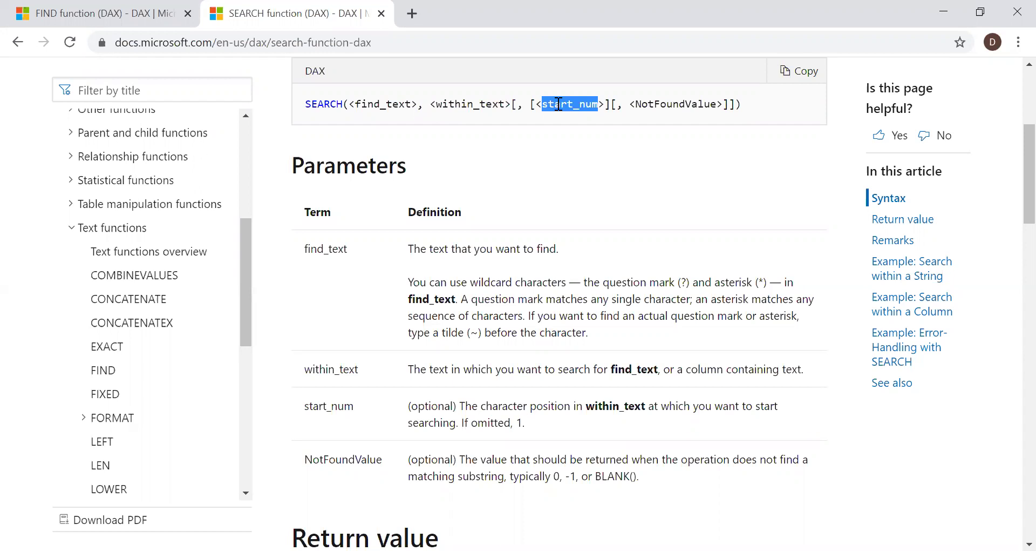
pyautogui.moveTo(641, 104); pyautogui.dragTo(724, 106)
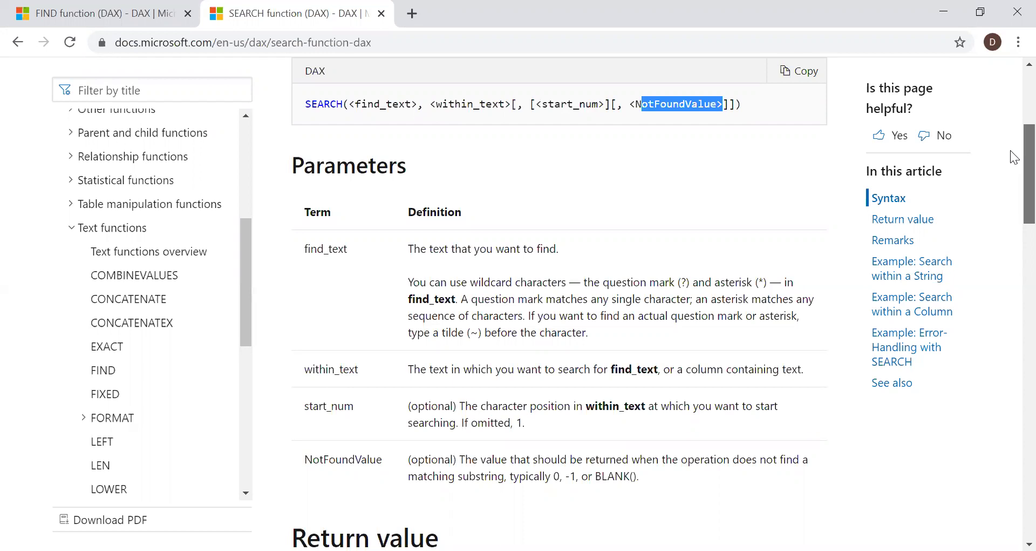
# Examine which wildcard characters the find_text parameter of SEARCH accepts and return to the function's description
pyautogui.scroll(-1, 1011, 158)
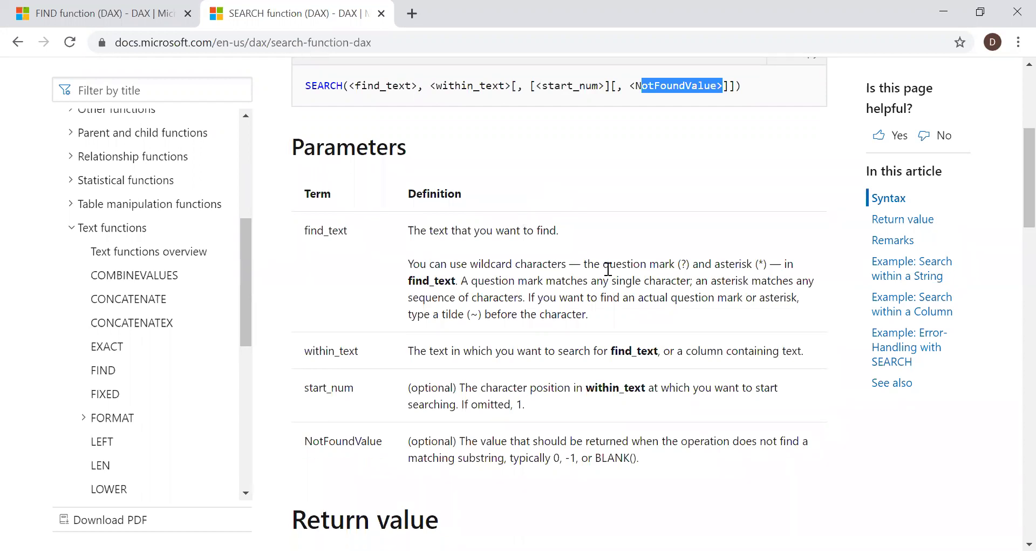
pyautogui.click(583, 263)
pyautogui.moveTo(582, 263); pyautogui.dragTo(675, 264)
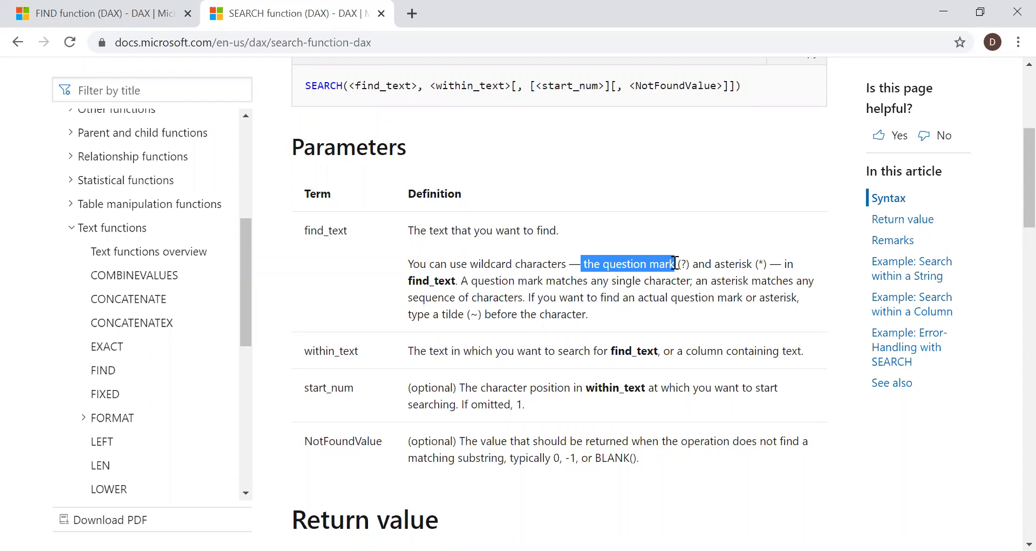
pyautogui.click(804, 266)
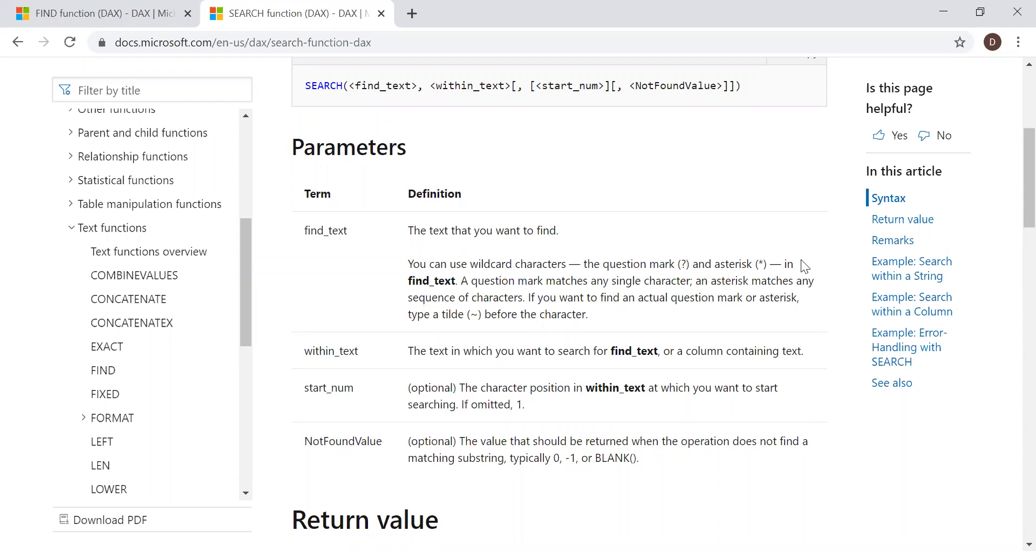
pyautogui.moveTo(676, 264); pyautogui.dragTo(693, 268)
pyautogui.moveTo(721, 265); pyautogui.dragTo(771, 265)
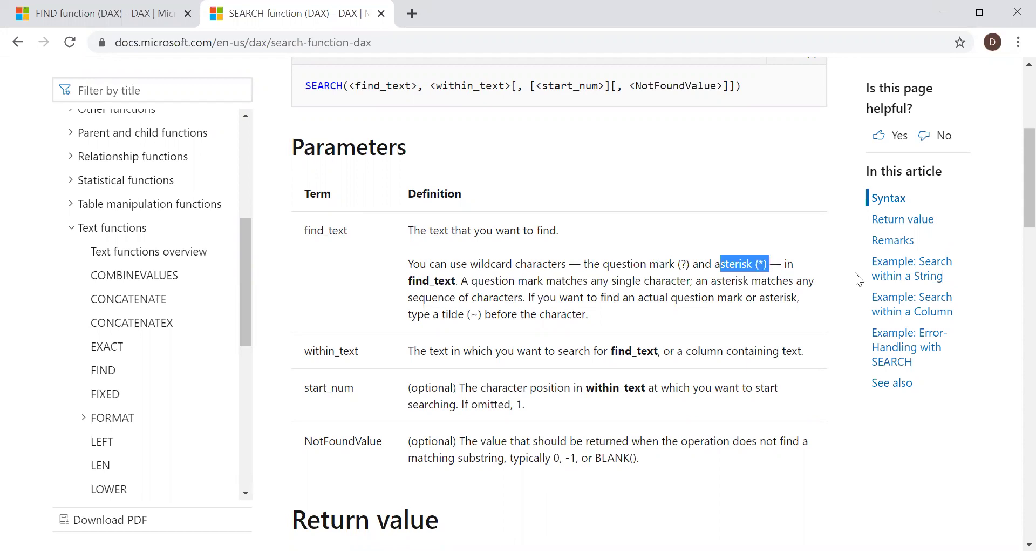
pyautogui.scroll(3, 1013, 205)
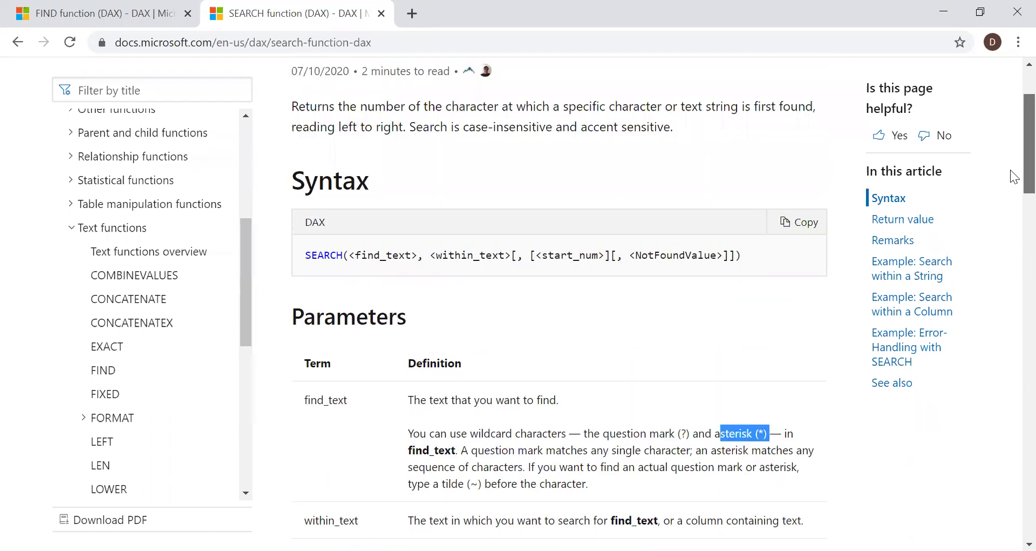
pyautogui.scroll(2, 1014, 175)
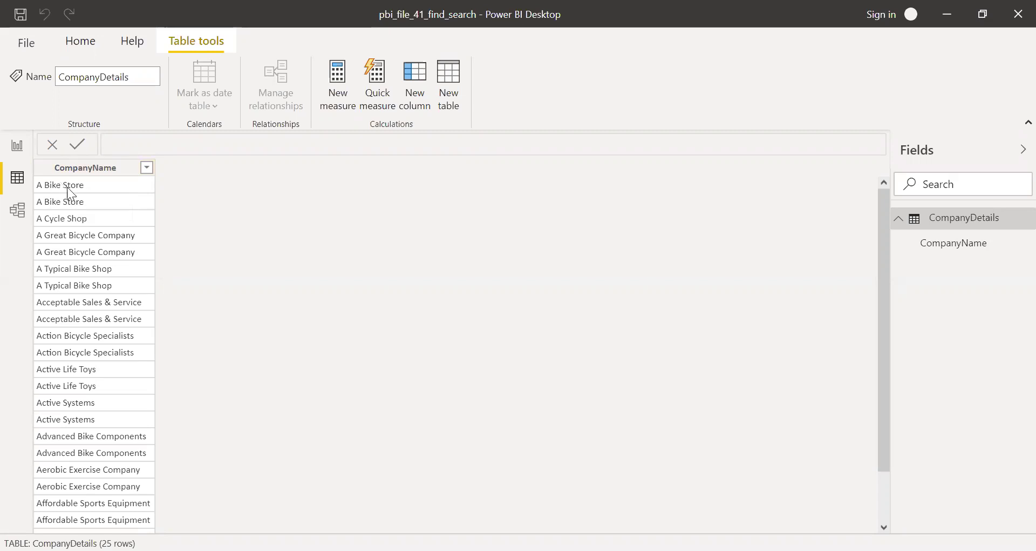
# In Power BI Desktop, add a calculated column named Find_ex1 to the CompanyDetails table and begin its formula with the FIND function
pyautogui.click(424, 92)
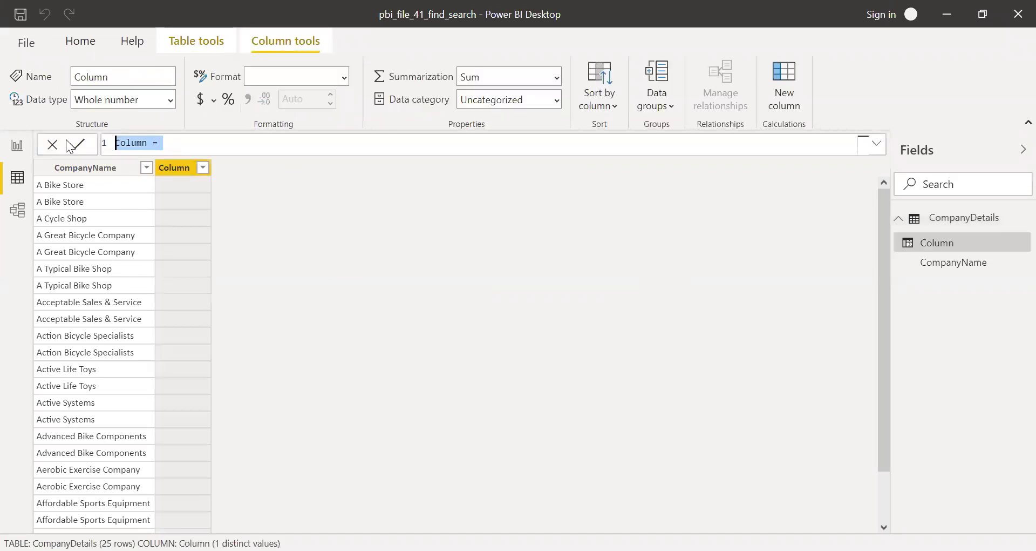
pyautogui.write('Find')
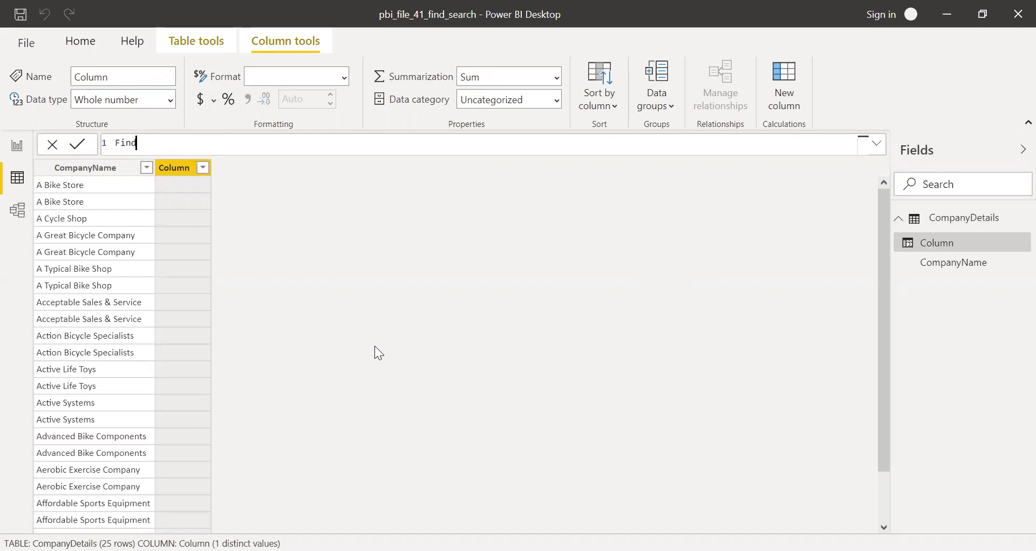
pyautogui.write('_ex1 = fin')
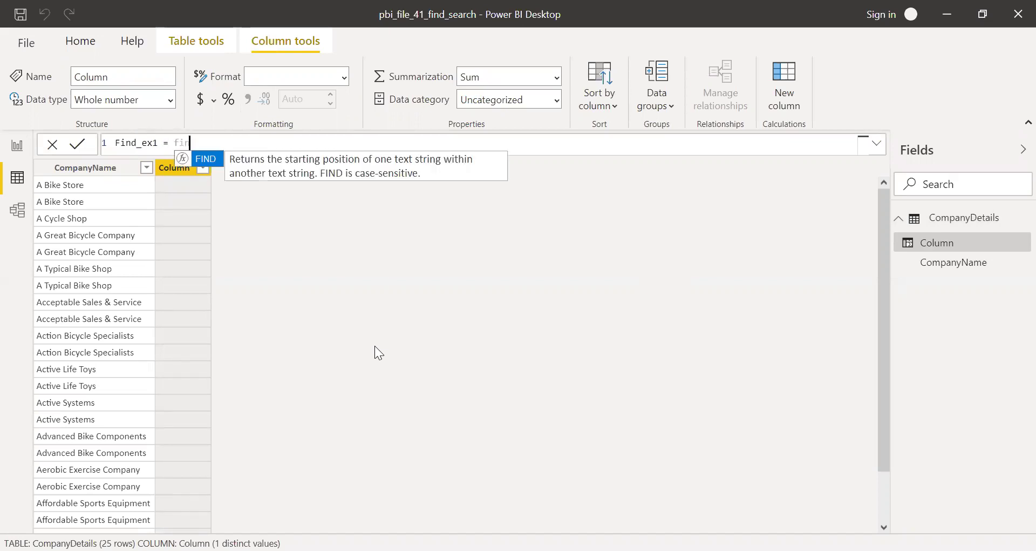
pyautogui.press('Tab')
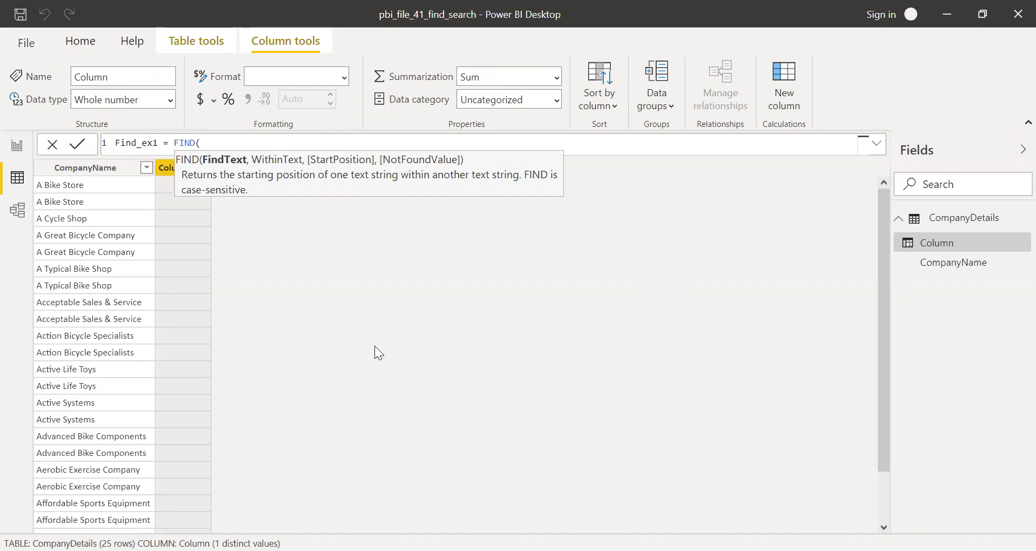
# Complete the Find_ex1 formula to find "Bike" in CompanyDetails[CompanyName] with start position 1 and not-found value 0, and commit it
pyautogui.write('"Bike"')
pyautogui.write(',')
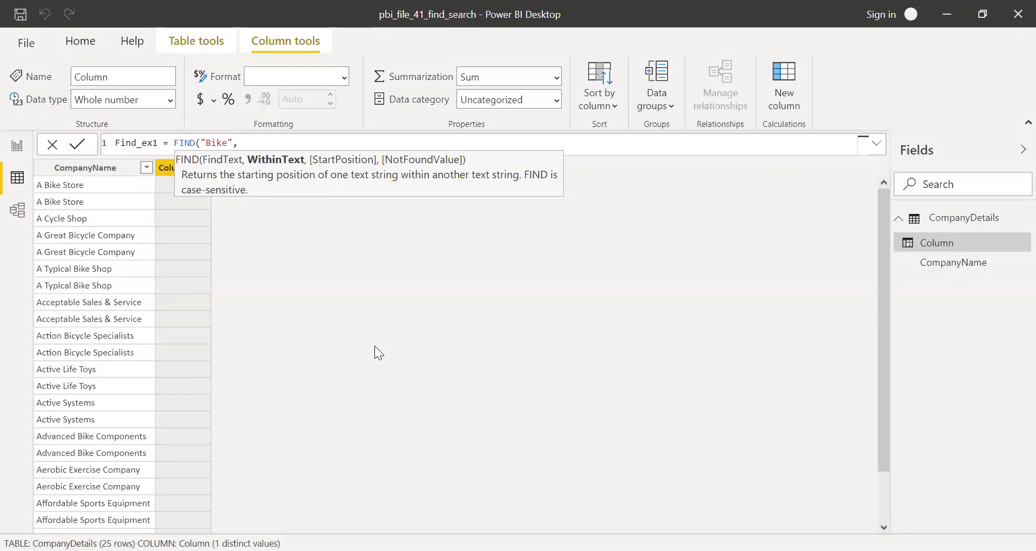
pyautogui.write('comp')
pyautogui.press('Down')
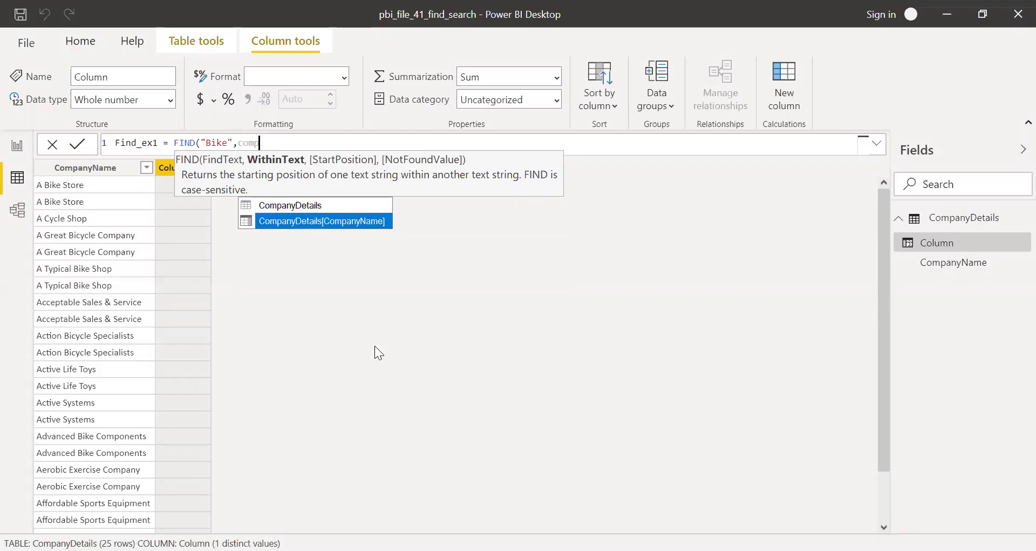
pyautogui.press('Tab')
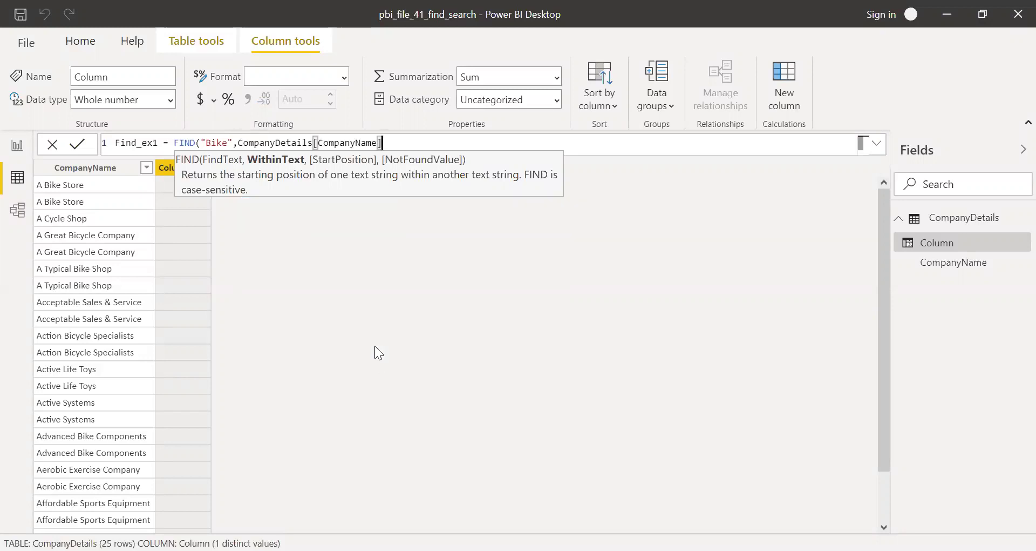
pyautogui.write(',1')
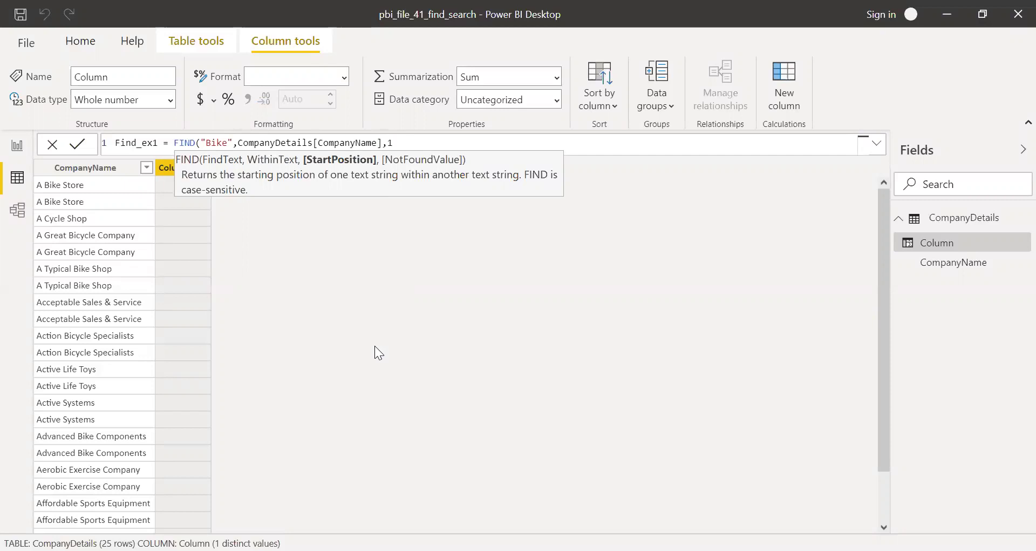
pyautogui.write(',')
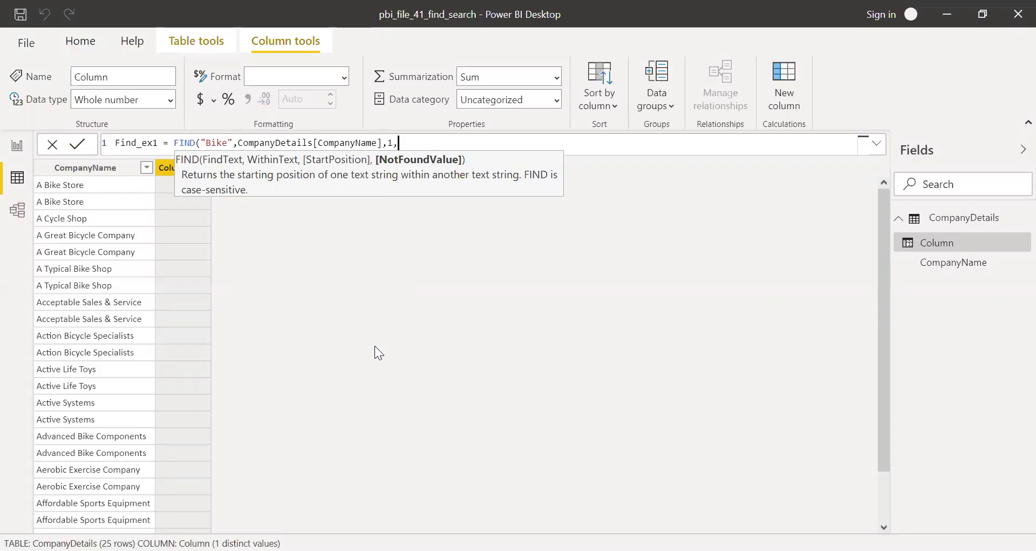
pyautogui.write('0)')
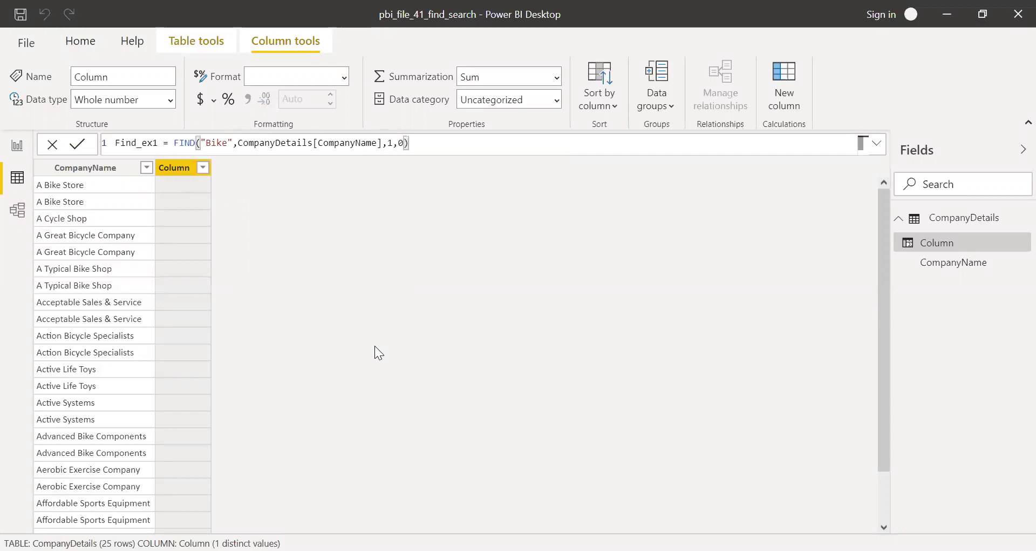
pyautogui.press('Return')
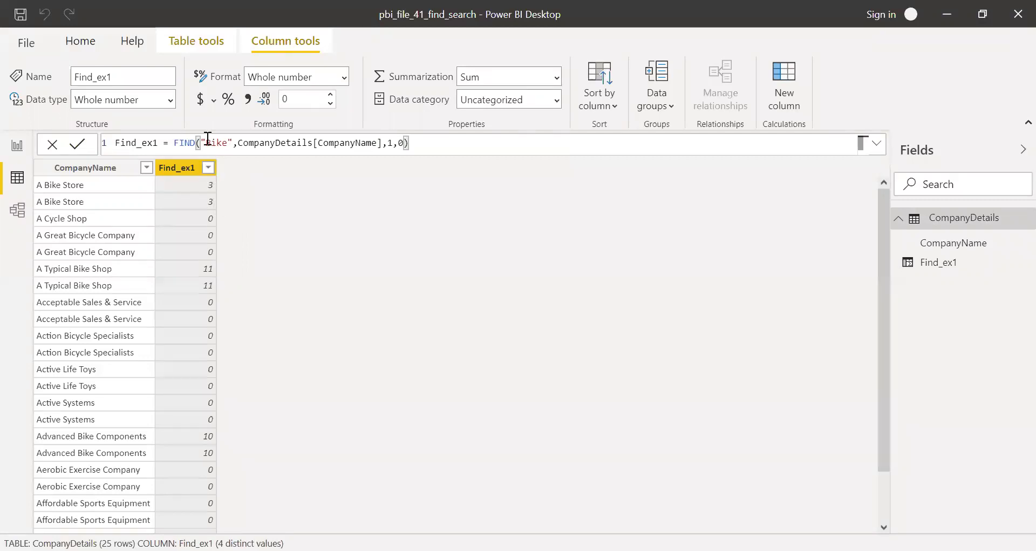
pyautogui.moveTo(207, 139); pyautogui.dragTo(230, 140)
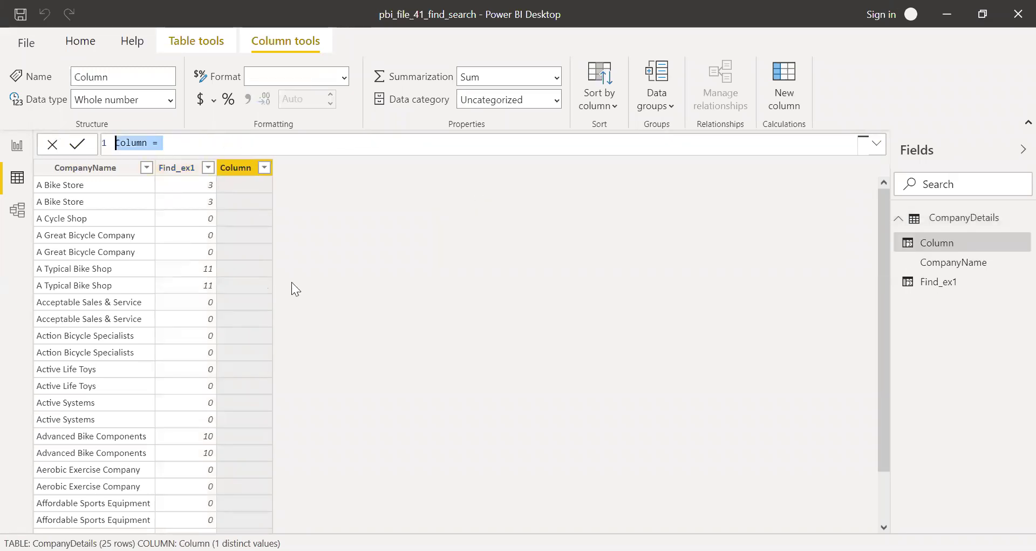
# Name the new calculated column Search_ex1 and begin its formula with SEARCH, using "bike" as the text to find
pyautogui.write('Sea')
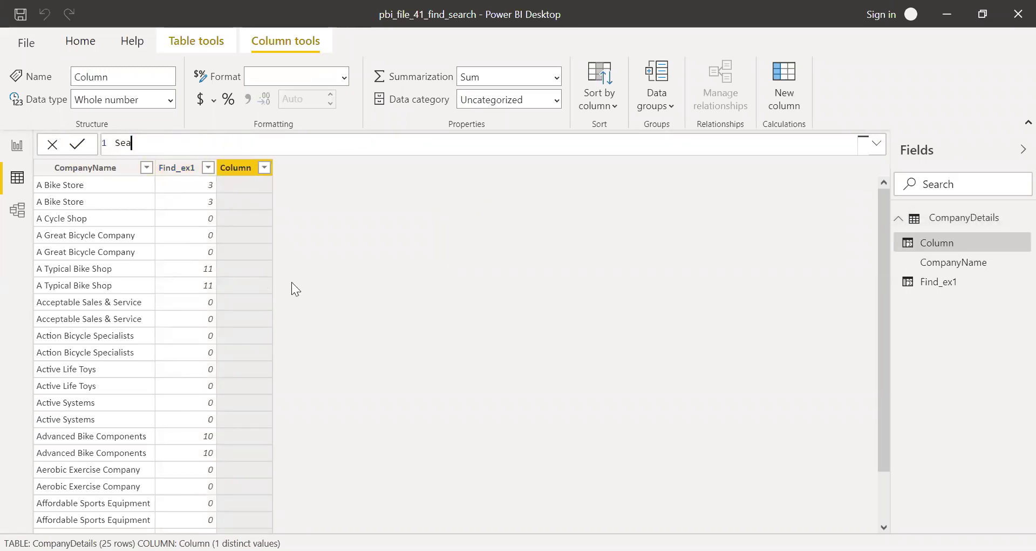
pyautogui.write('rch_ex1 = se')
pyautogui.press('Tab')
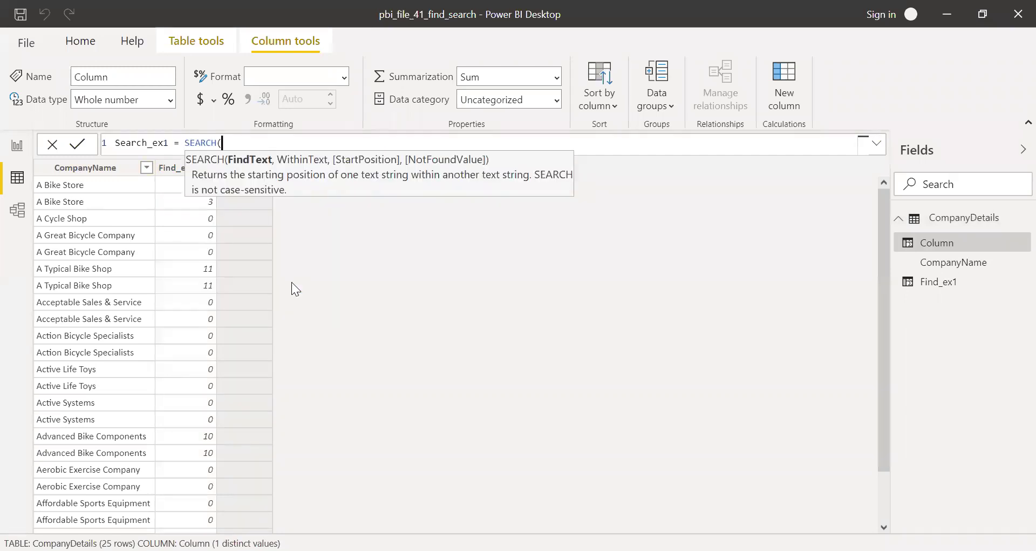
pyautogui.write('"')
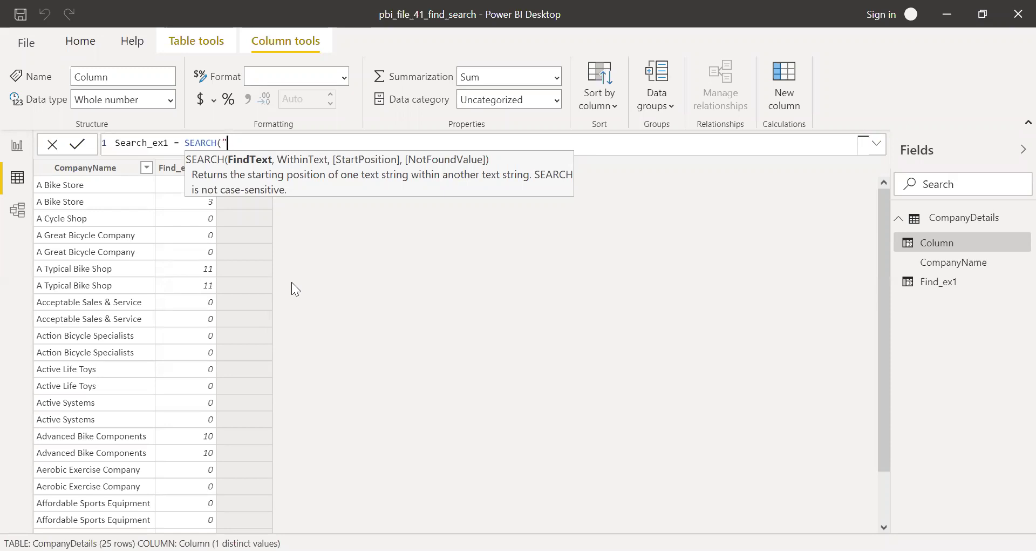
pyautogui.write('bike",')
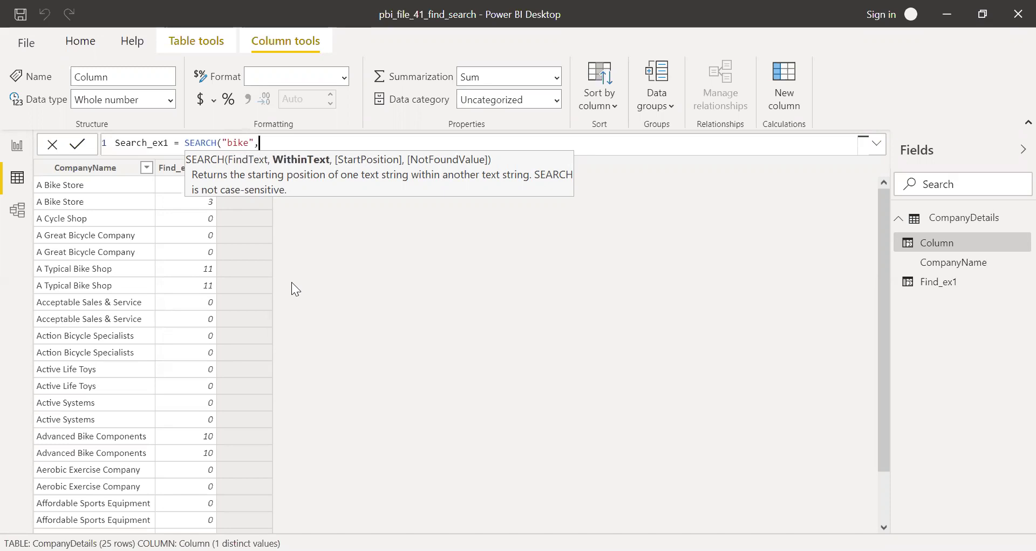
# Complete the Search_ex1 formula with CompanyDetails[CompanyName], start position 1 and not-found value 0, and commit it
pyautogui.write('comp')
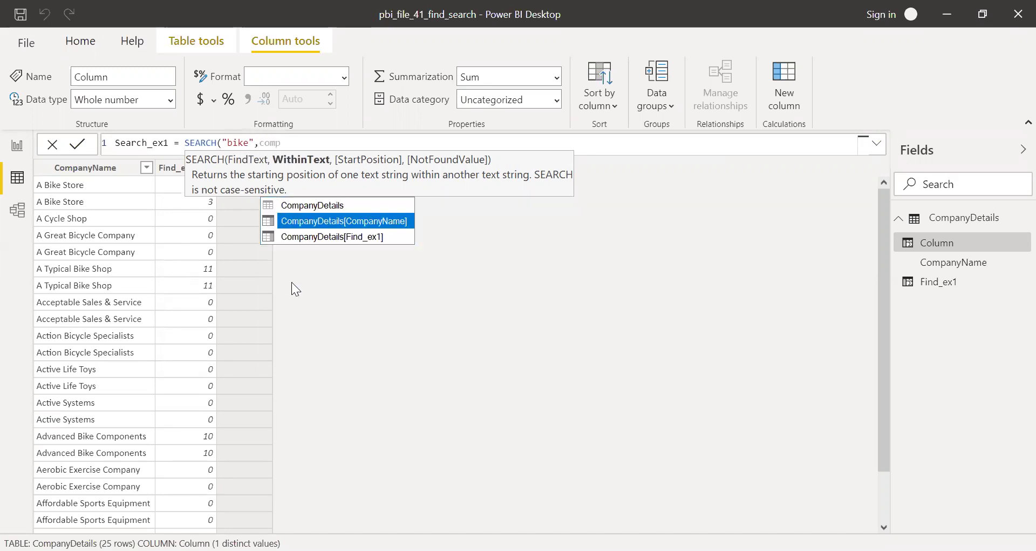
pyautogui.press('Tab')
pyautogui.write(',')
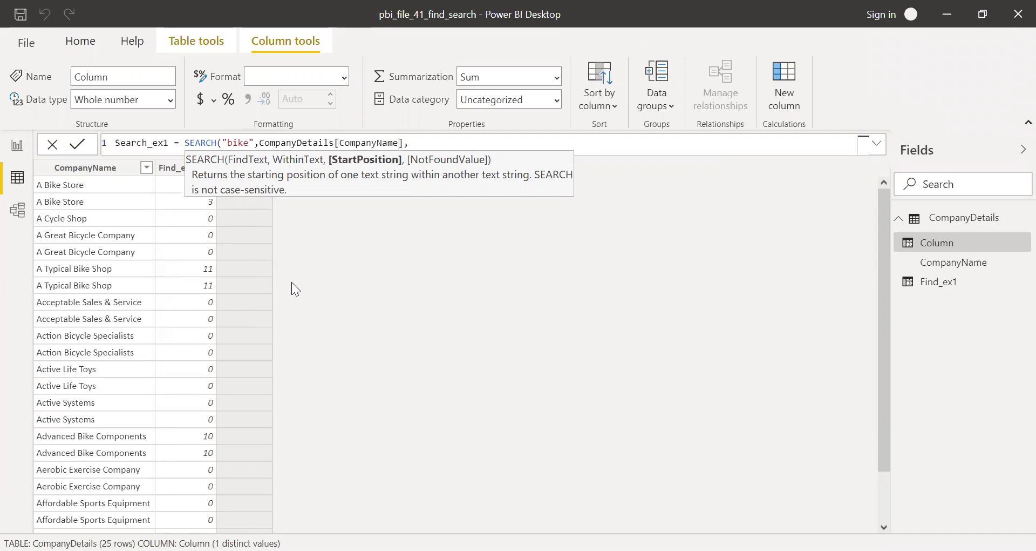
pyautogui.write('1')
pyautogui.write(',')
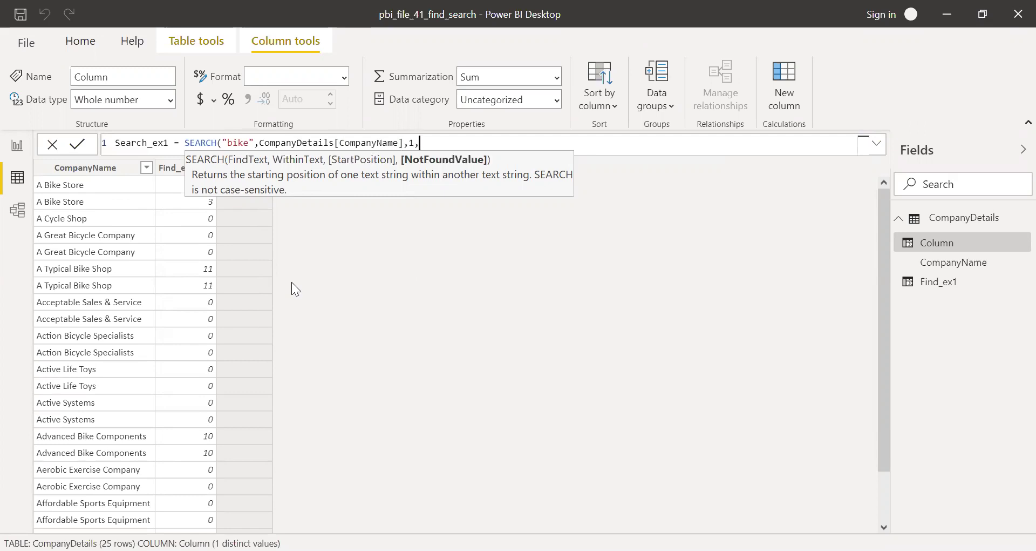
pyautogui.write('0)')
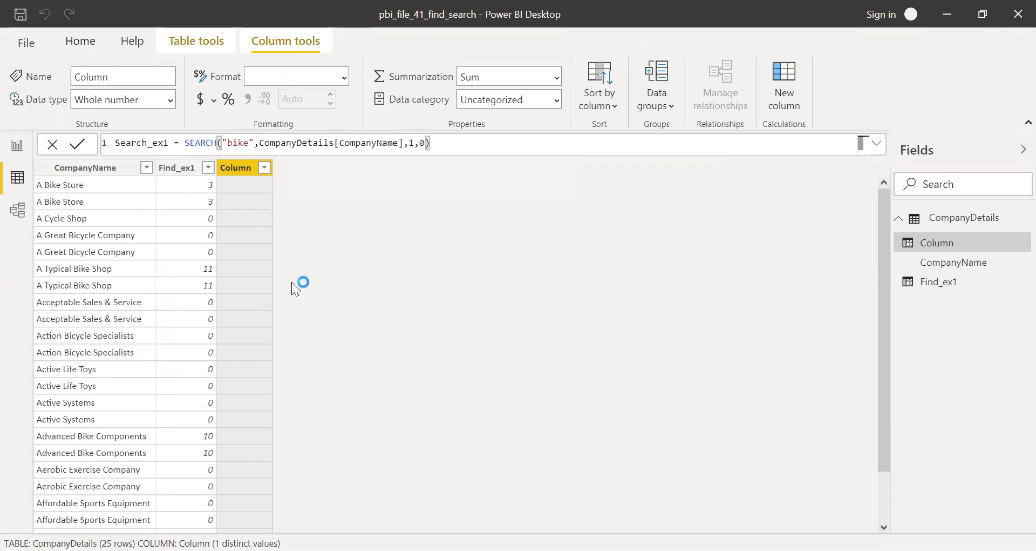
pyautogui.press('Return')
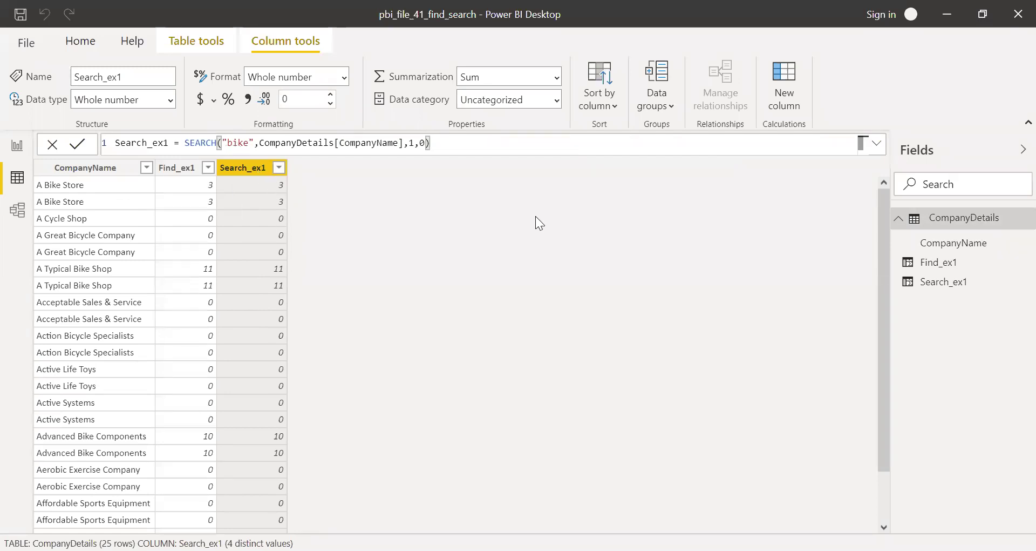
# Add a calculated column named search_ex2 and begin its formula with SEARCH, using the wildcard text "*ike"
pyautogui.click(787, 82)
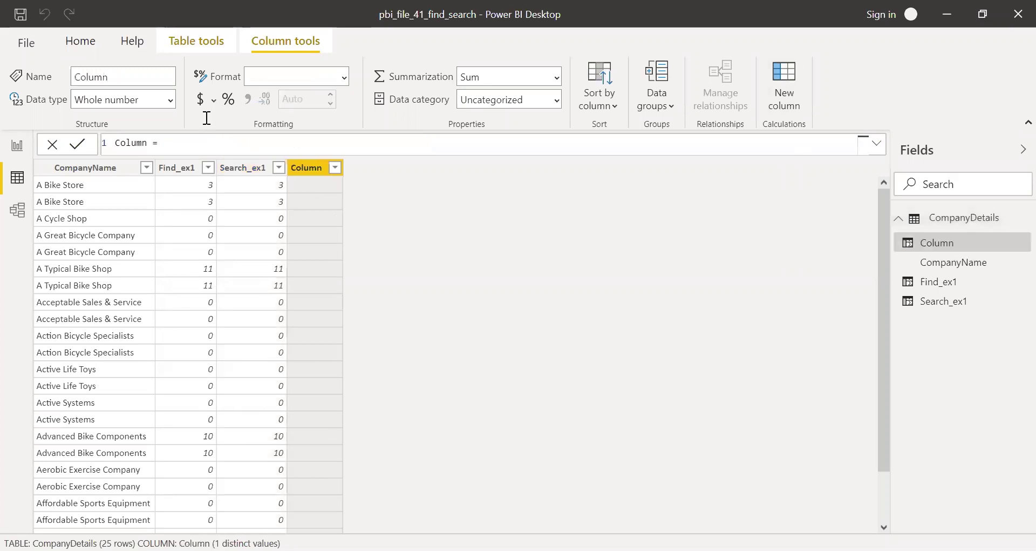
pyautogui.write('search_ex2 = sear')
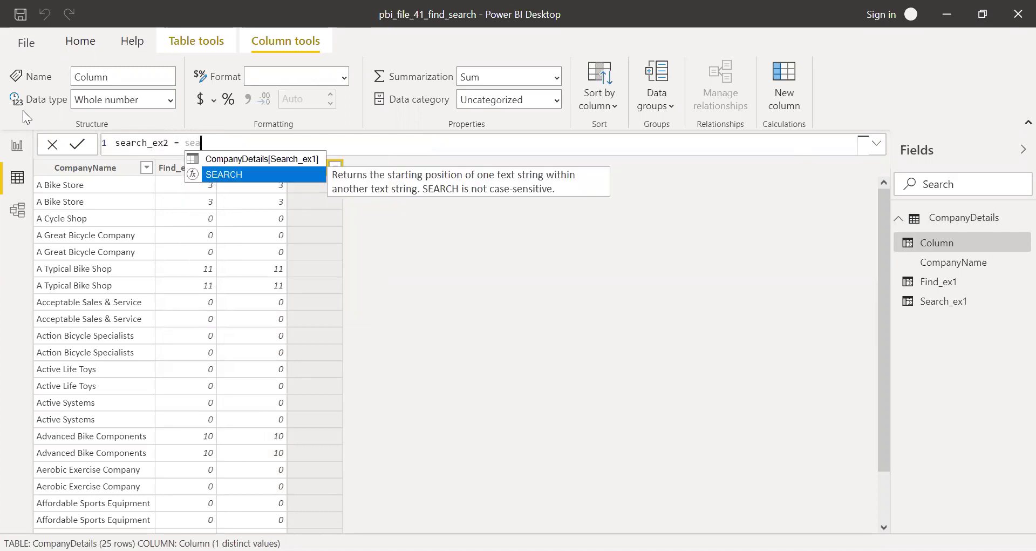
pyautogui.press('Tab')
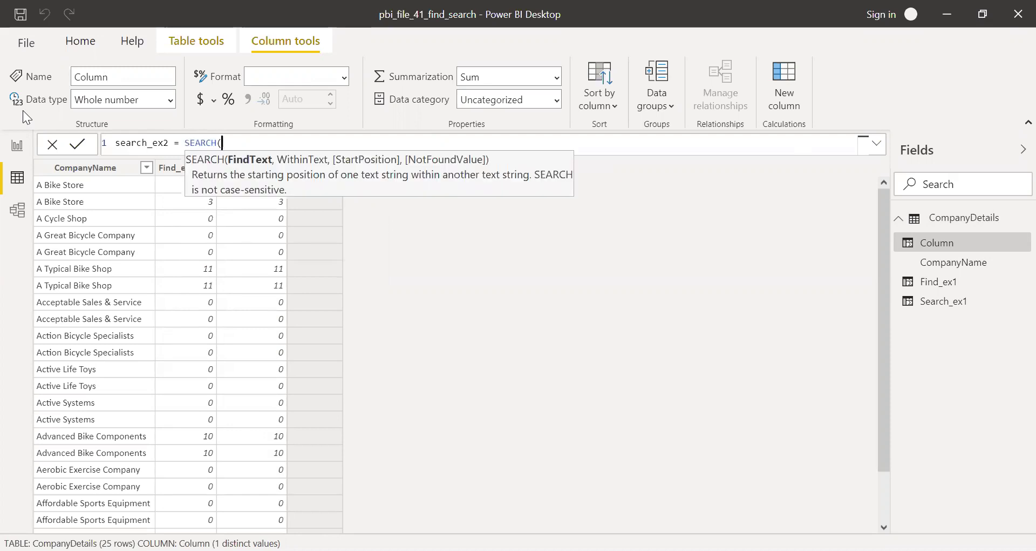
pyautogui.write('"*ike')
# Complete the search_ex2 formula with CompanyDetails[CompanyName], start position 1 and not-found value 0, and commit it
pyautogui.write('",com')
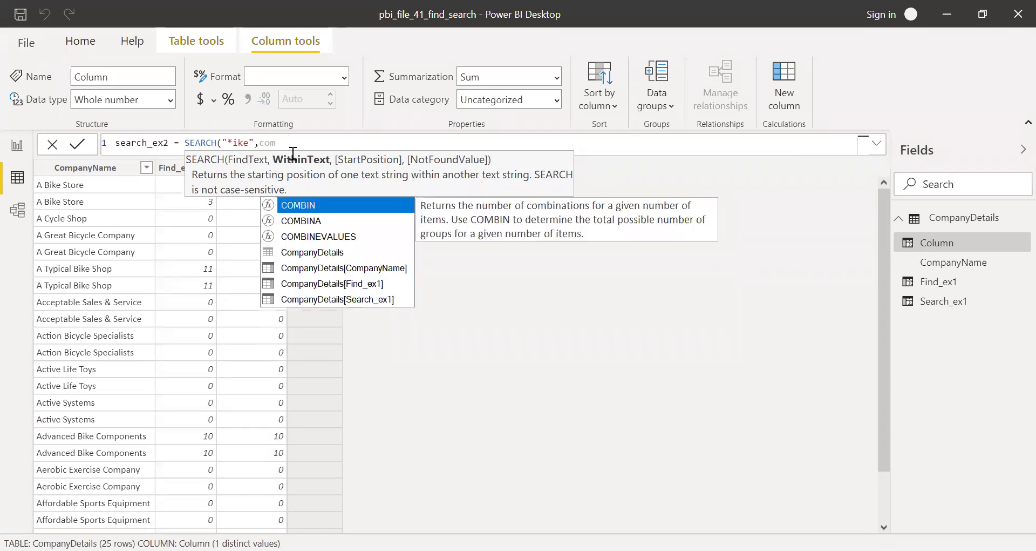
pyautogui.press('Down')
pyautogui.press('Down')
pyautogui.press('Down')
pyautogui.press('Down')
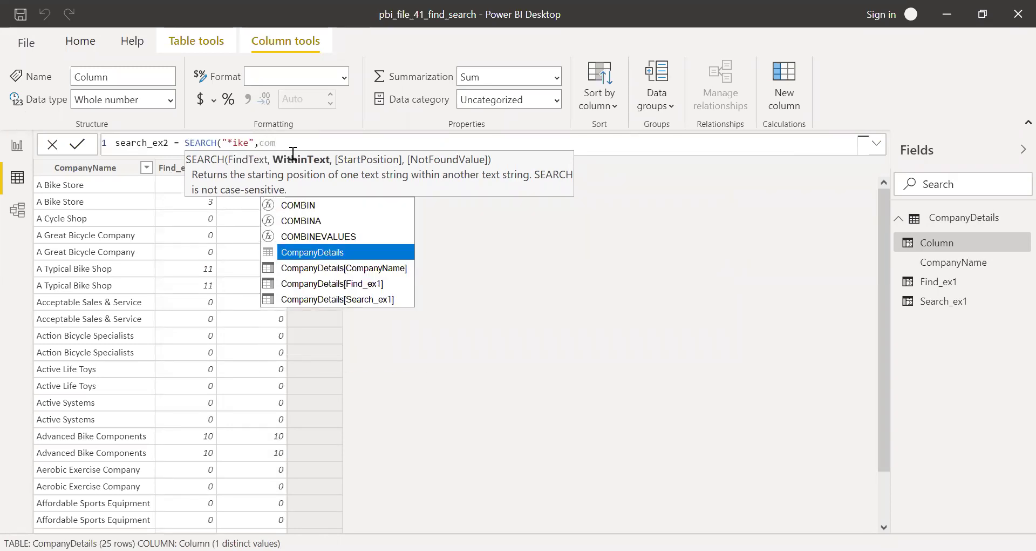
pyautogui.press('Tab')
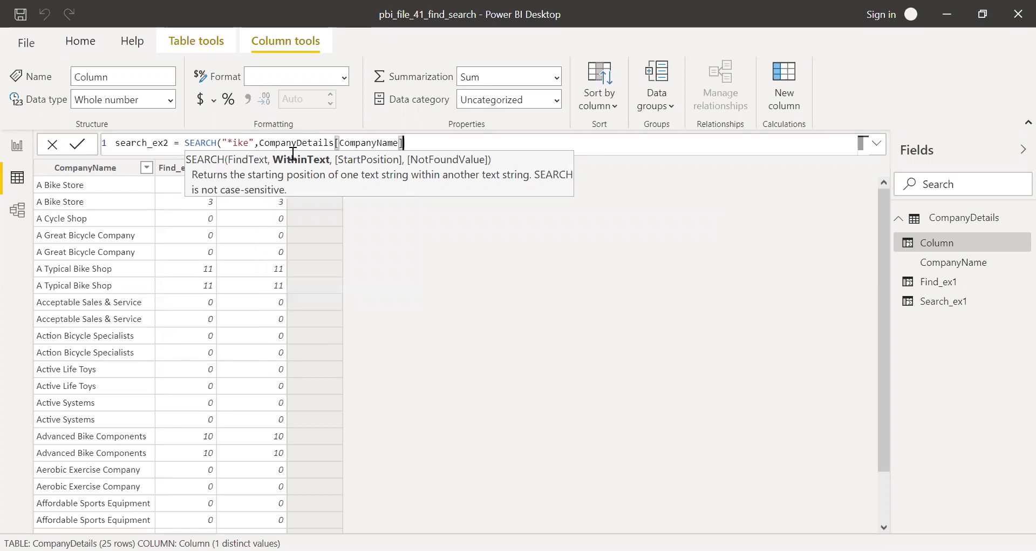
pyautogui.write(',1,0')
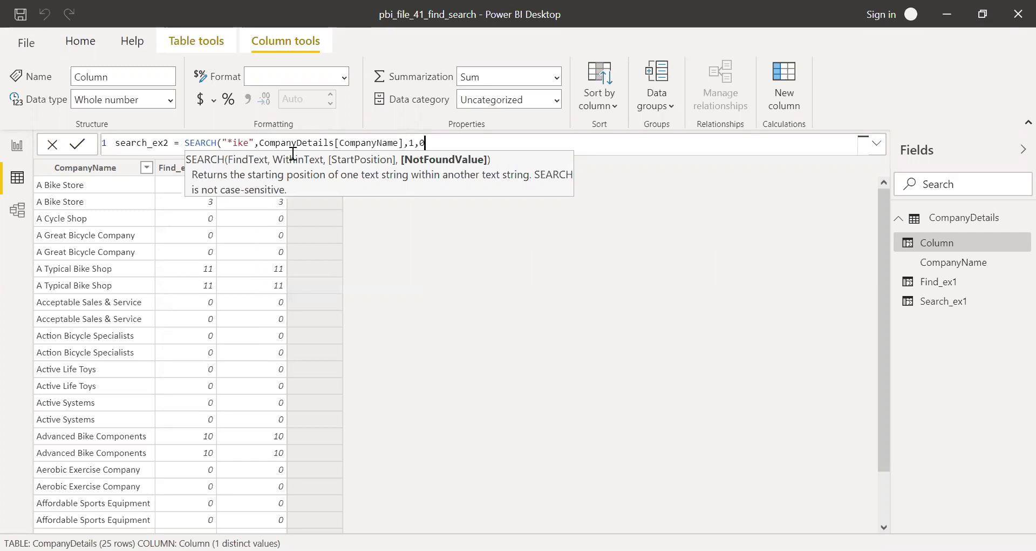
pyautogui.write(')')
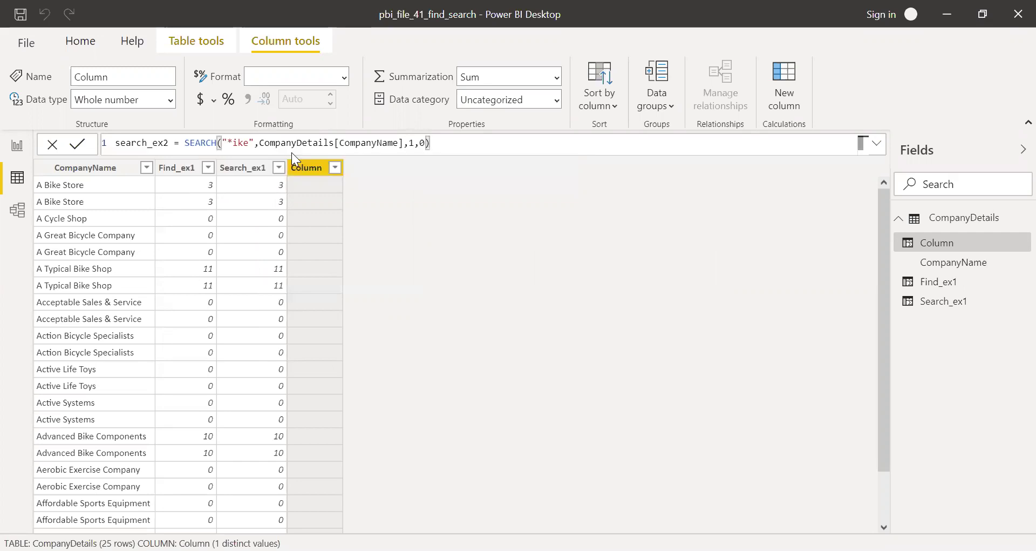
pyautogui.press('Return')
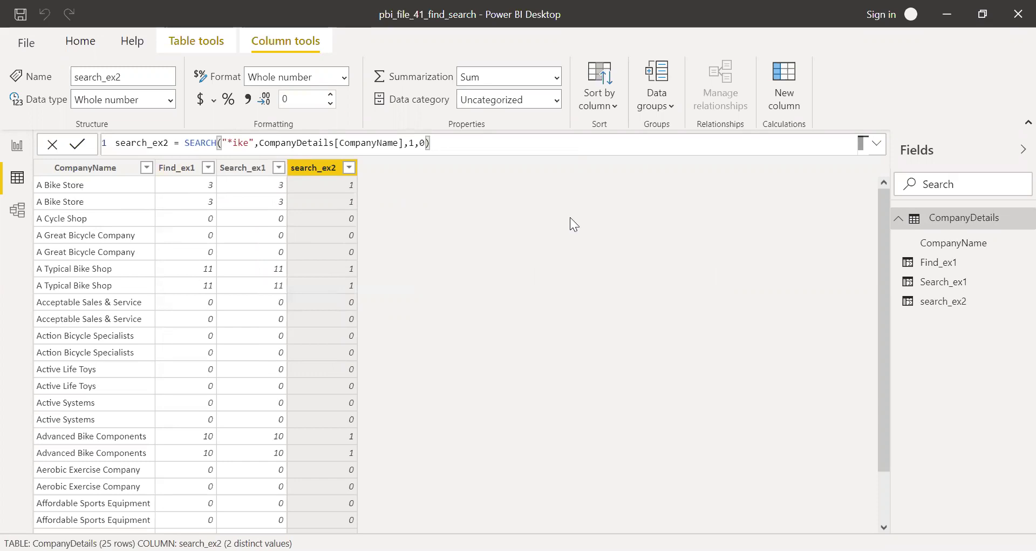
# Add a calculated column named search_ex3 and begin its formula with SEARCH, using the single-character wildcard text "?ike"
pyautogui.click(789, 75)
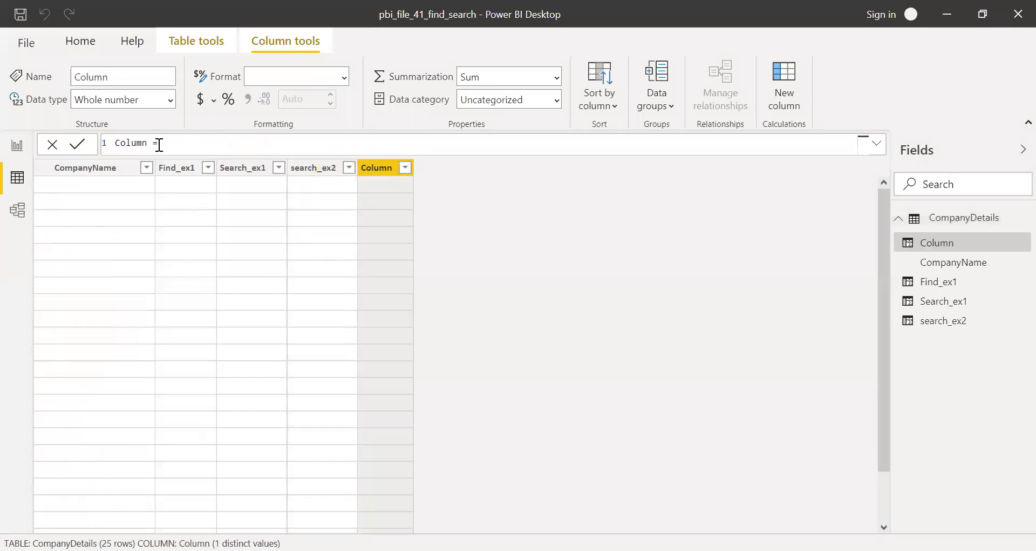
pyautogui.write('s')
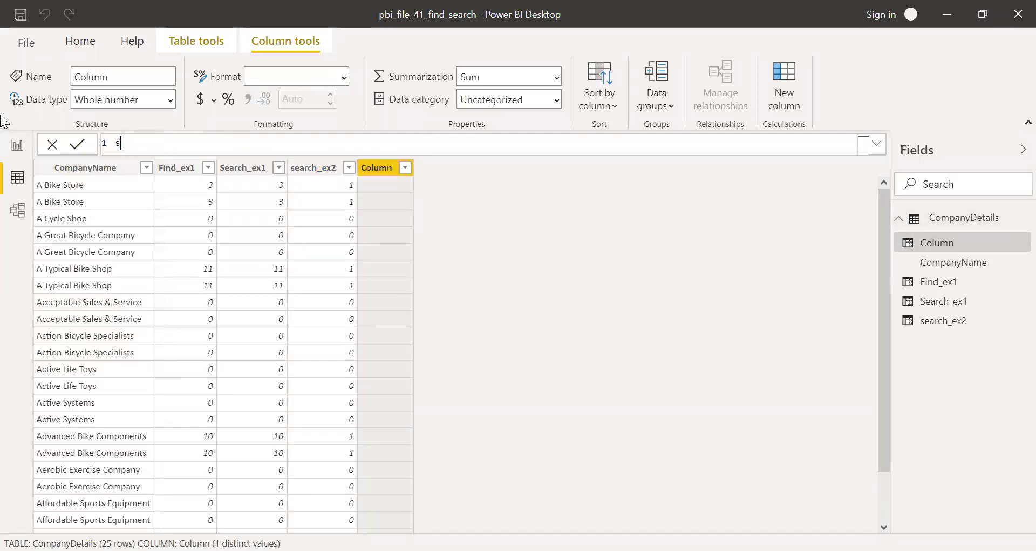
pyautogui.write('earch_')
pyautogui.write('ex3 = ')
pyautogui.write('se')
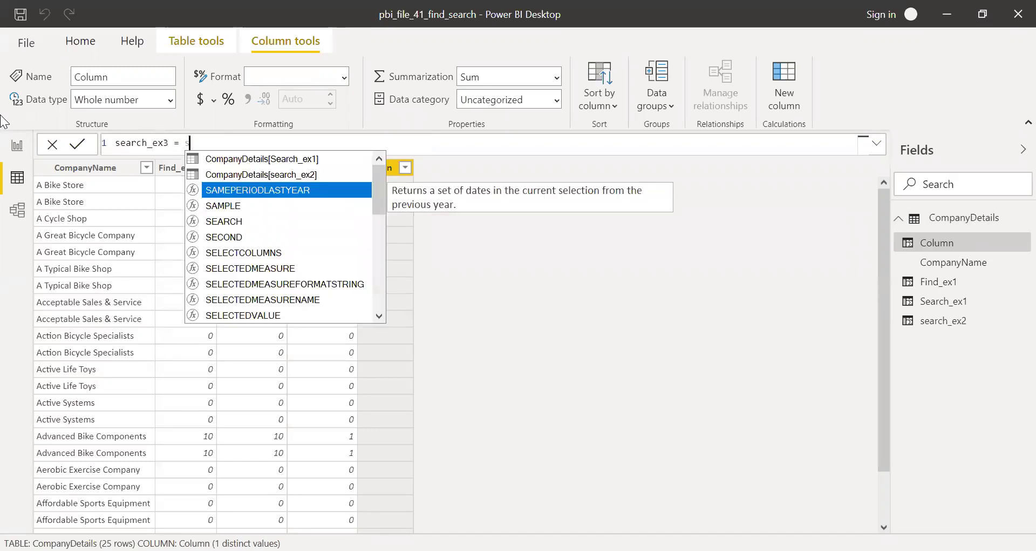
pyautogui.press('Tab')
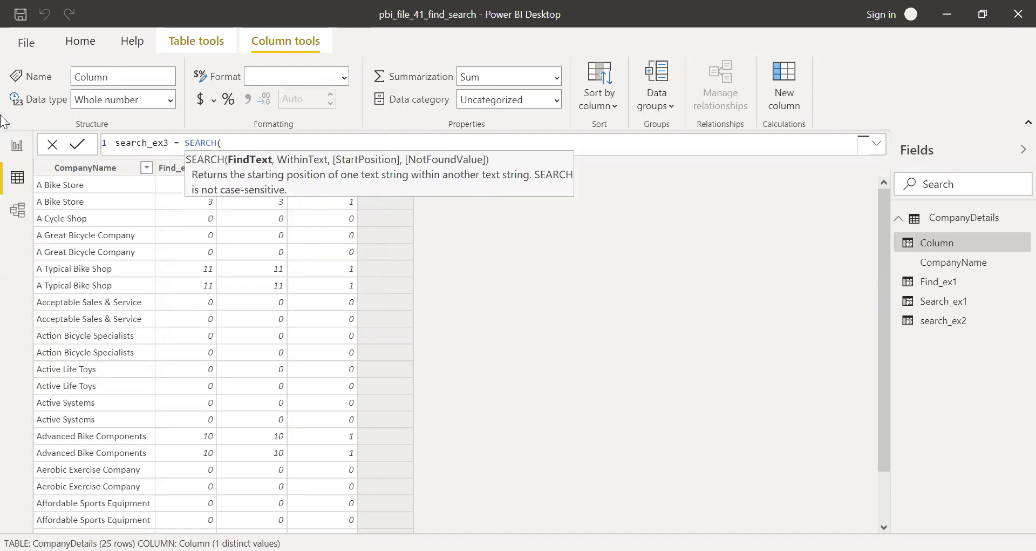
pyautogui.write('"?ike",')
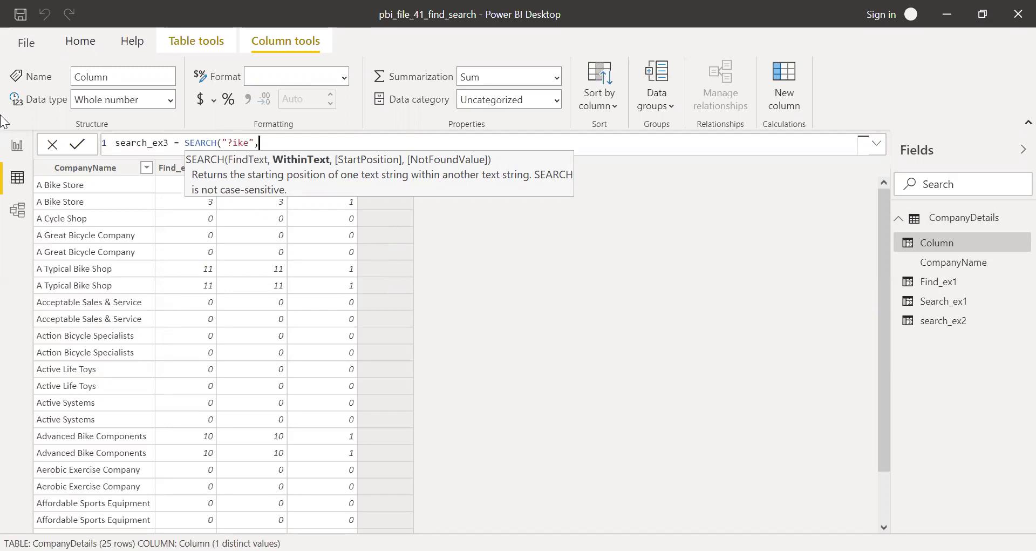
# Complete the search_ex3 formula with CompanyDetails[CompanyName], start position 1 and not-found value 0, and commit it
pyautogui.write('com')
pyautogui.press('Down')
pyautogui.press('Down')
pyautogui.press('Down')
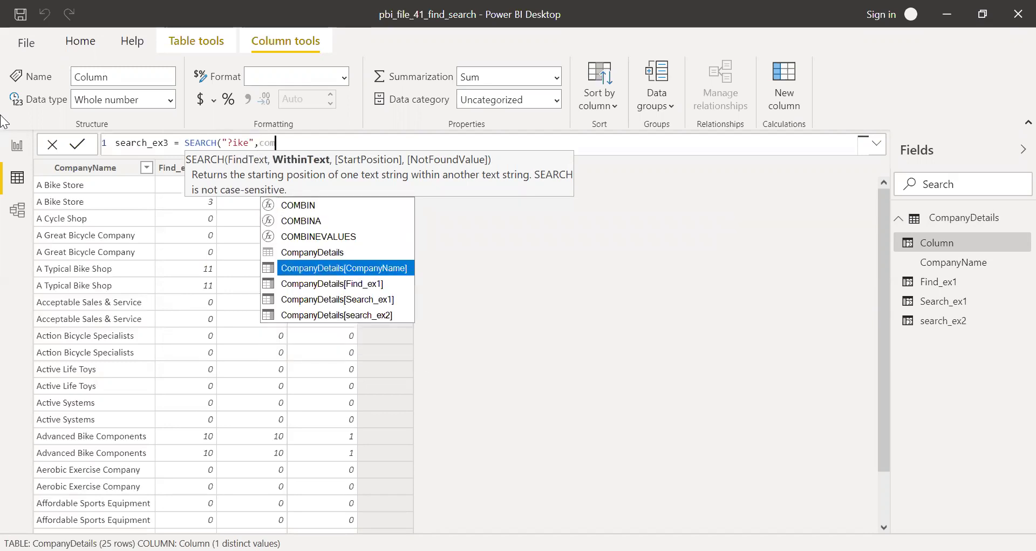
pyautogui.press('Tab')
pyautogui.write(',1')
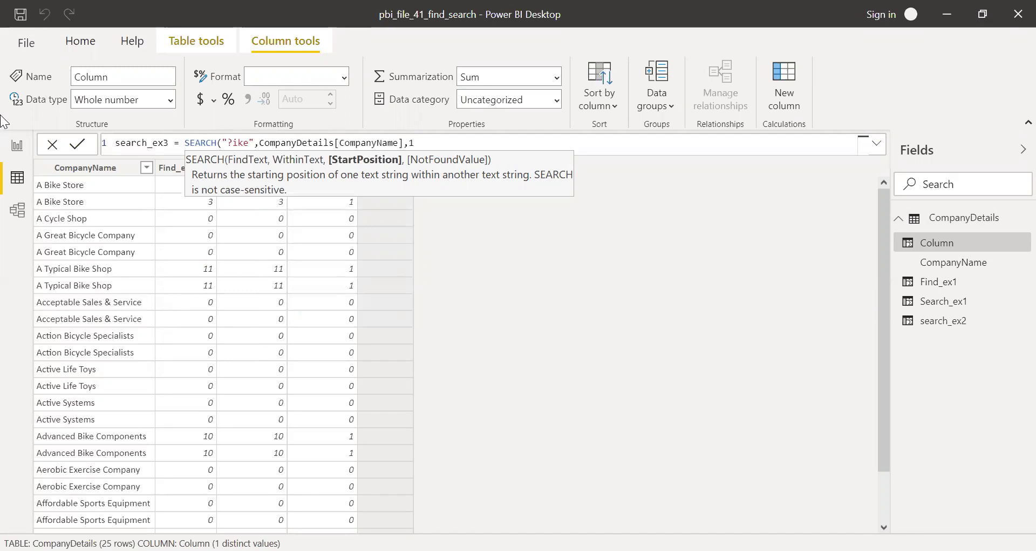
pyautogui.write(',')
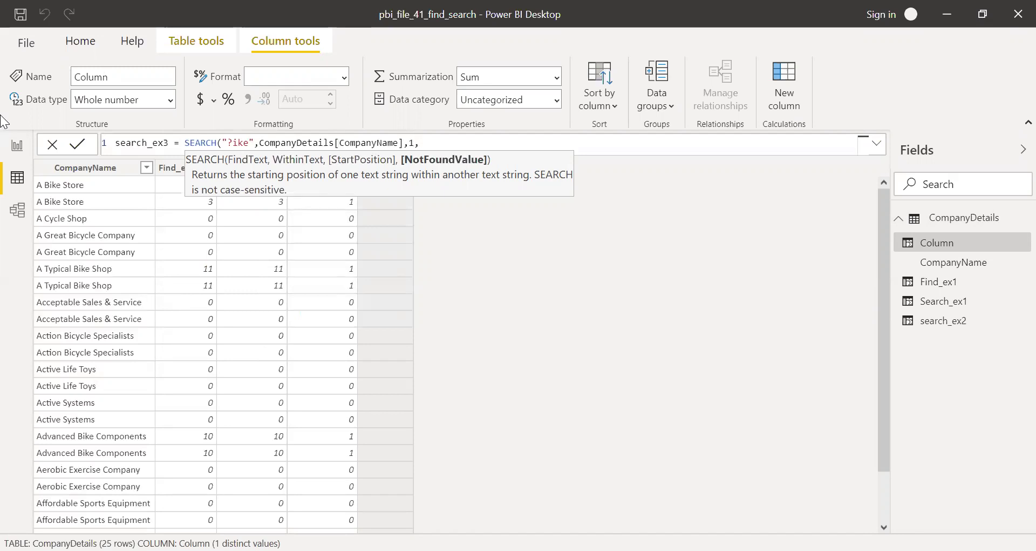
pyautogui.write('0)')
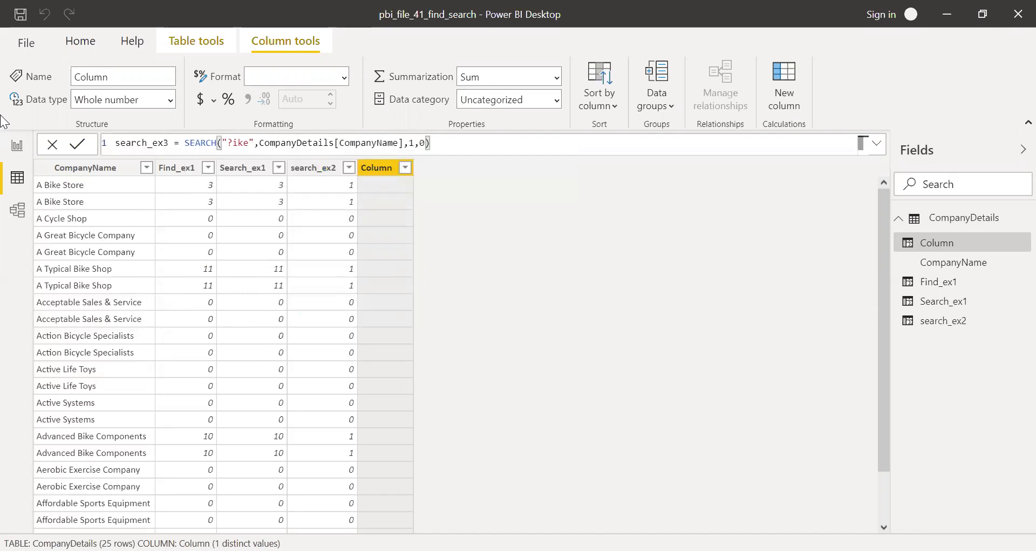
pyautogui.press('Return')
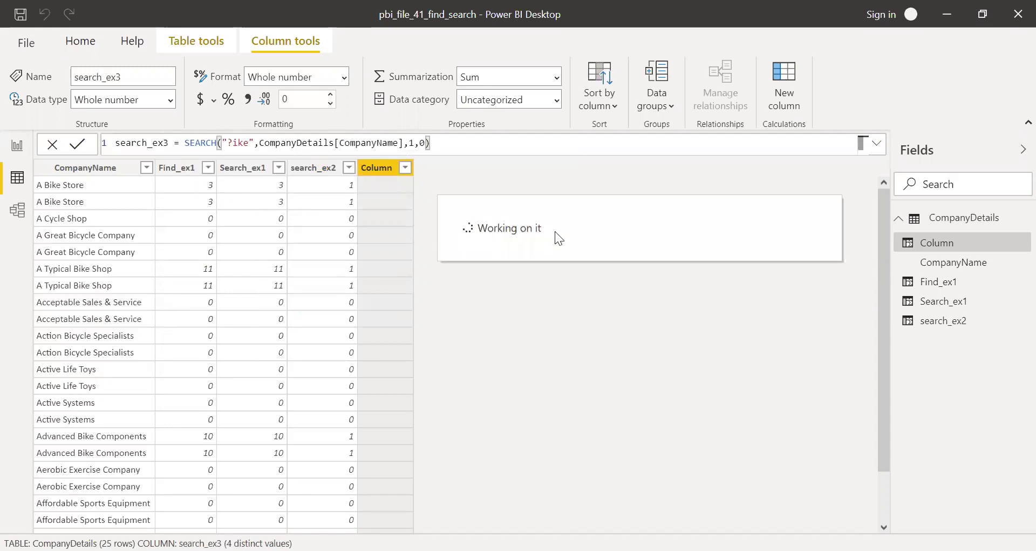
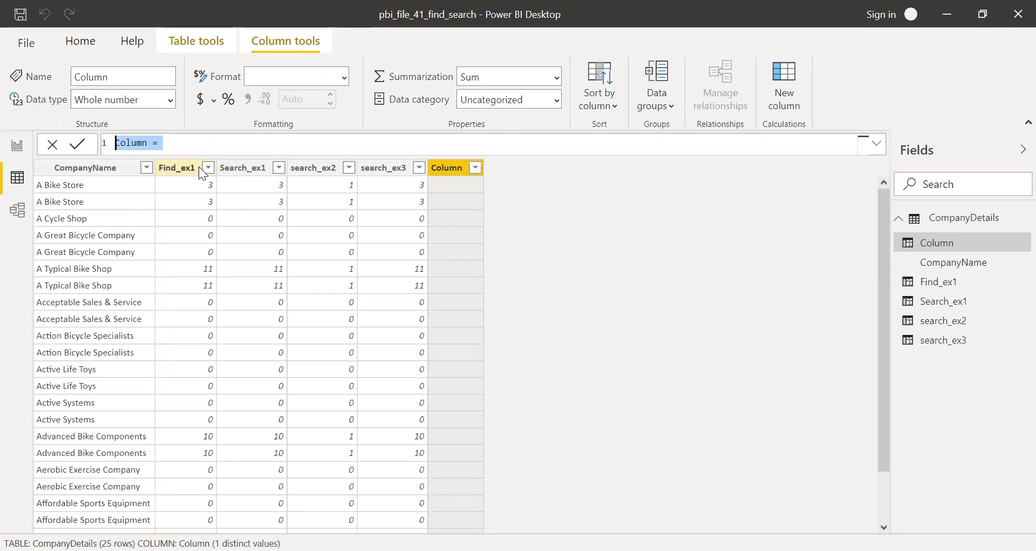
# Name the new calculated column Bike_Store_ex and begin its formula with SEARCH, using the wildcard text "*ike"
pyautogui.write('Bo')
pyautogui.write('ke')
pyautogui.write('_Store')
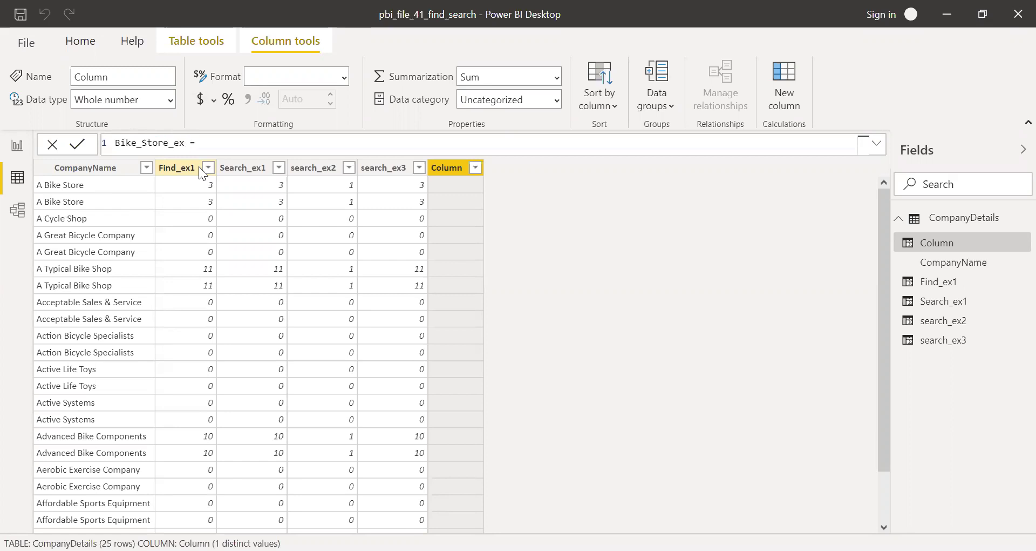
pyautogui.write('_ex = se')
pyautogui.press('Tab')
pyautogui.write('"*ike",co')
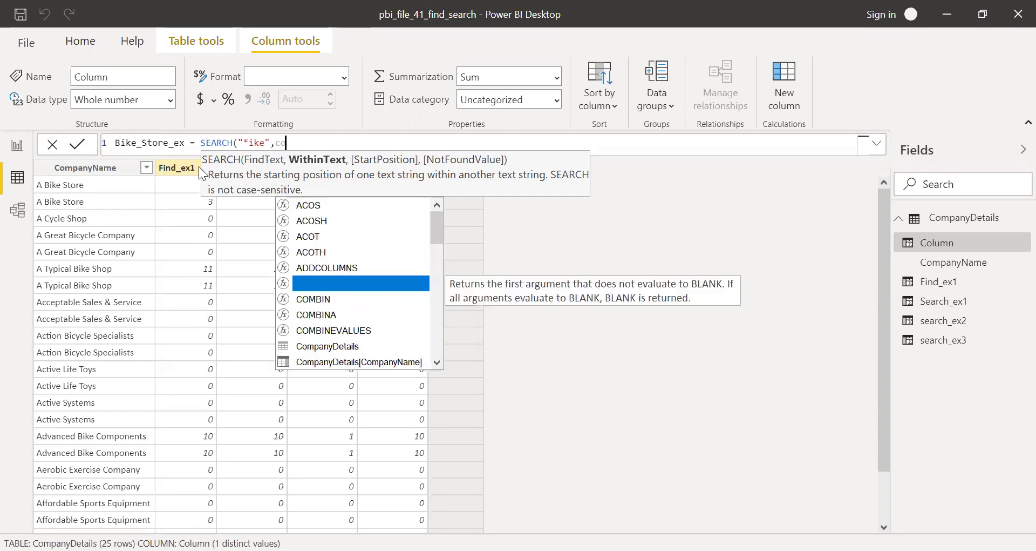
# Complete the Bike_Store_ex formula with CompanyDetails[CompanyName], start position 1 and not-found value 0, and commit it
pyautogui.write('mp')
pyautogui.press('Down')
pyautogui.press('Tab')
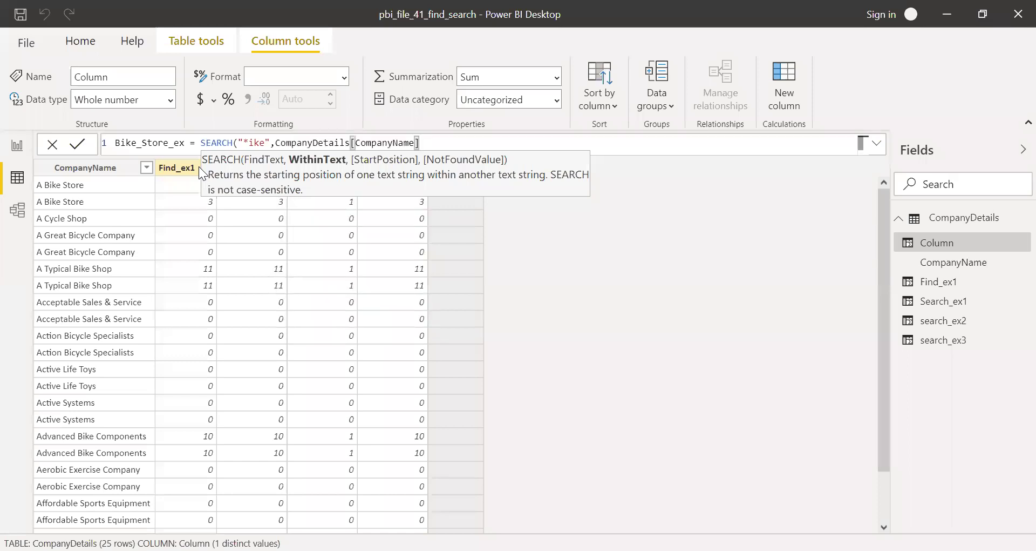
pyautogui.write(',1,0')
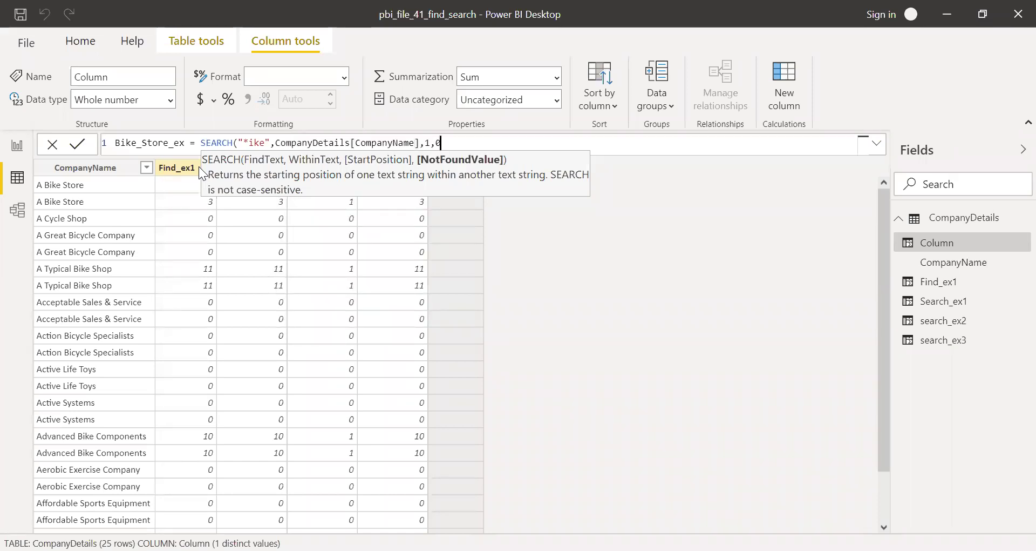
pyautogui.write(')')
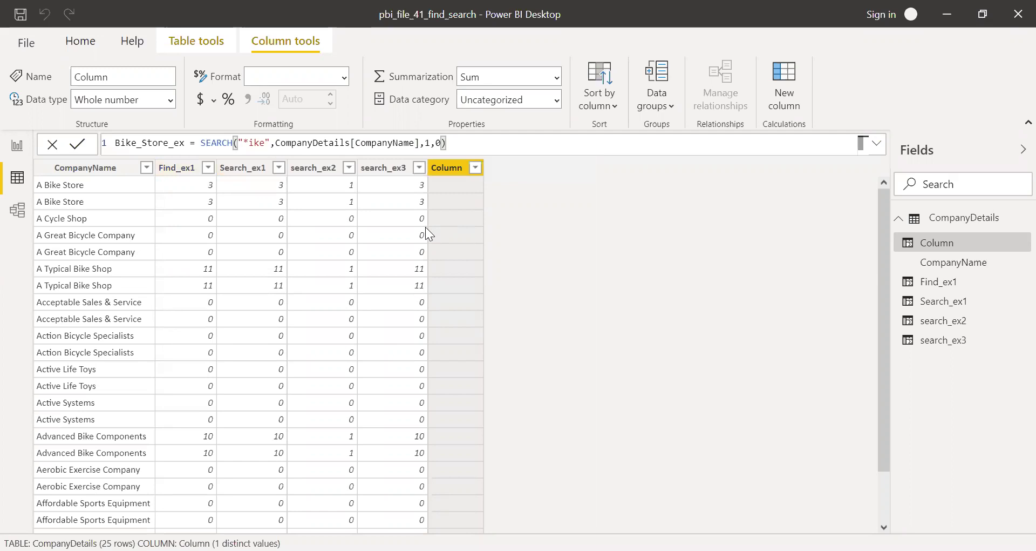
pyautogui.click(549, 216)
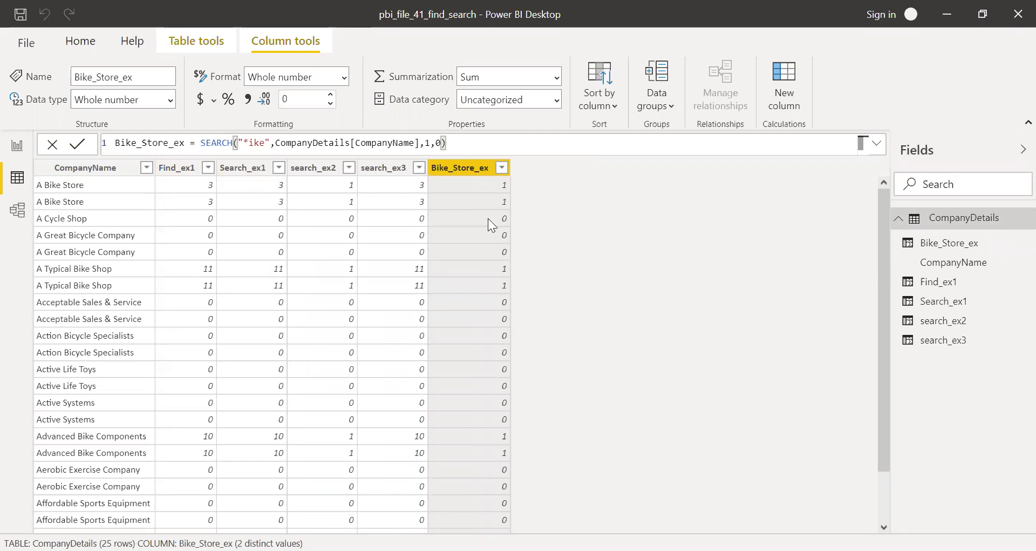
# Wrap the Bike_Store_ex SEARCH expression in an IF that returns "Yes" when it equals 1 and "No" otherwise, and commit it
pyautogui.click(202, 142)
pyautogui.write('if')
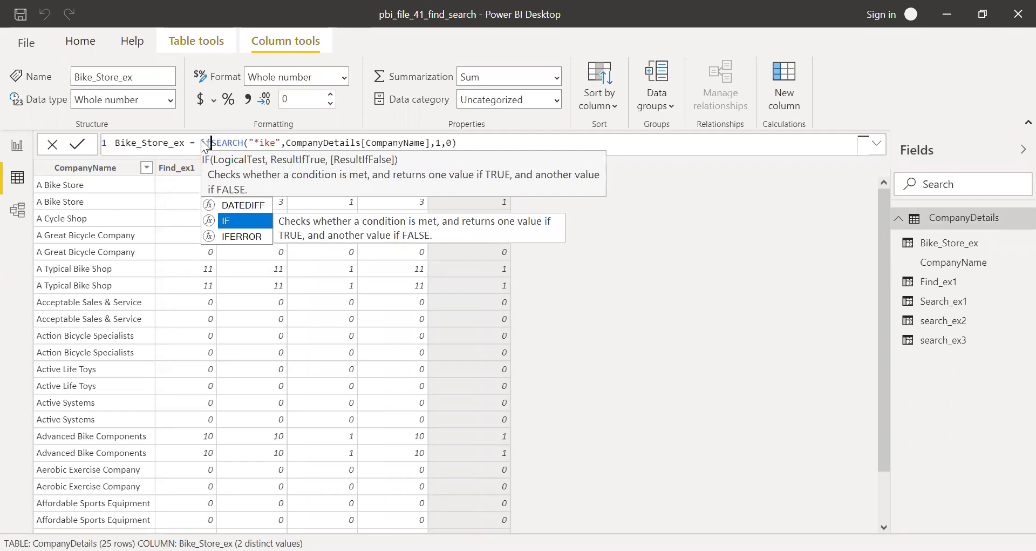
pyautogui.write('(')
pyautogui.click(516, 147)
pyautogui.write('= 1,"Yes"')
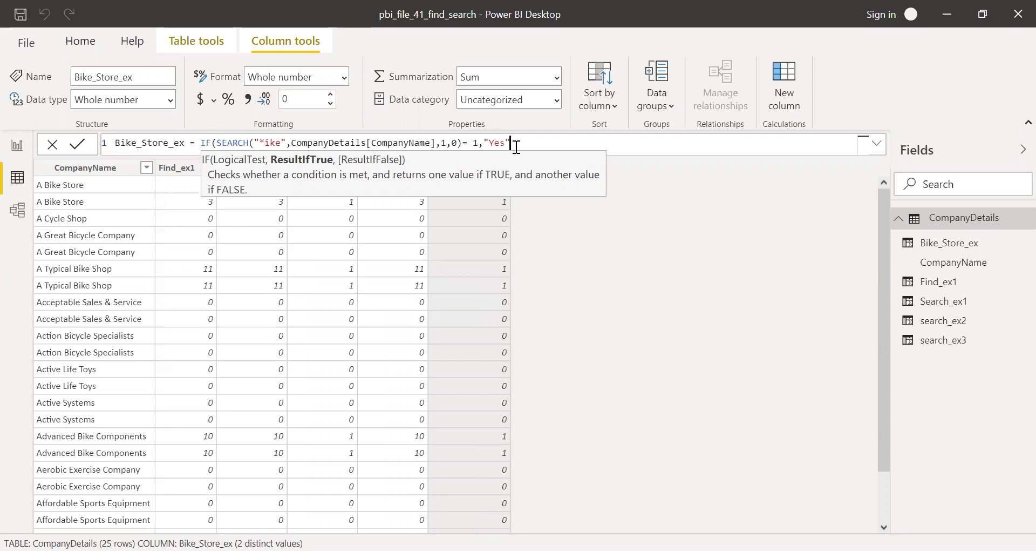
pyautogui.write(',"No')
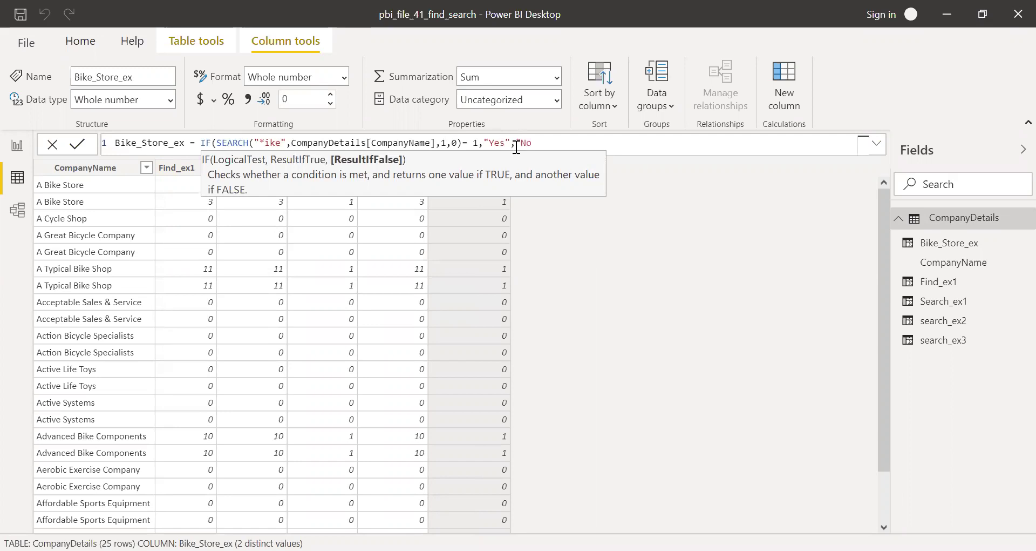
pyautogui.write('")')
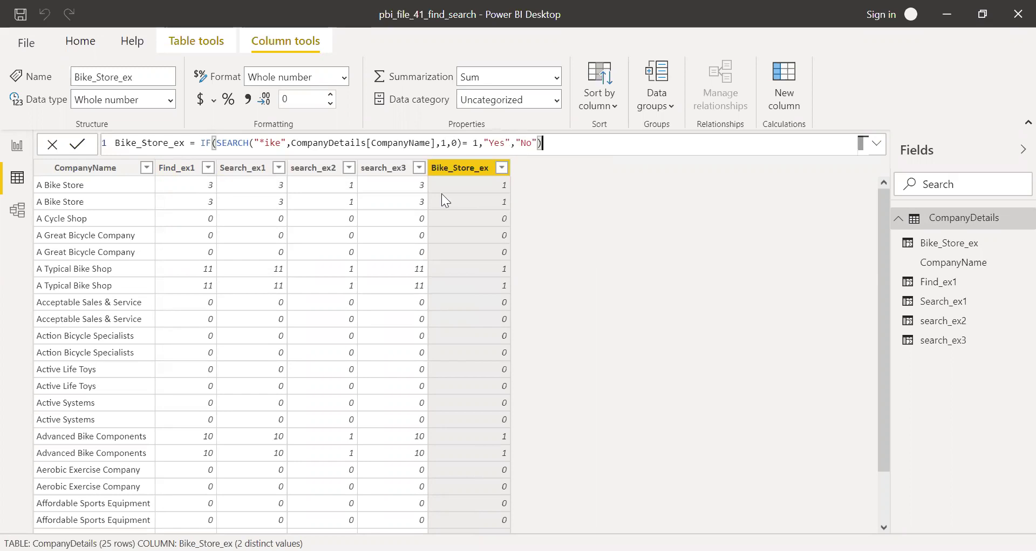
pyautogui.press('Return')
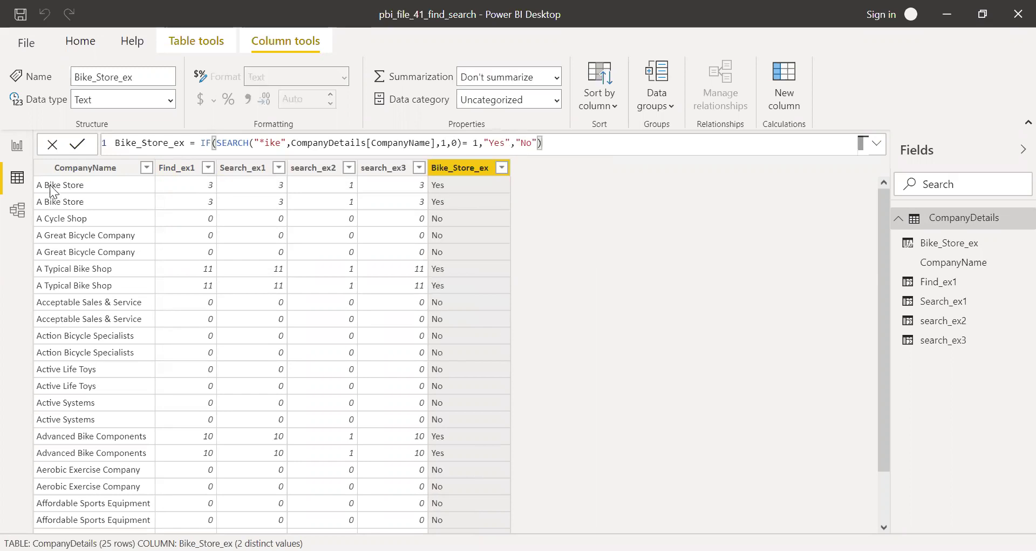